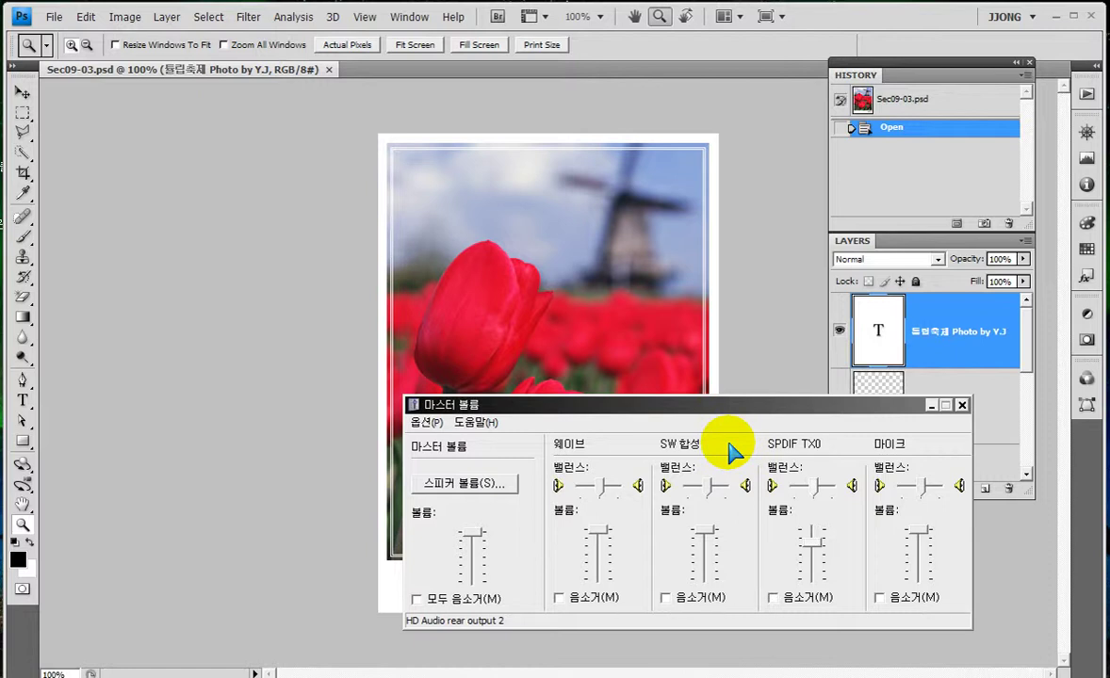
Close the volume mixer, hide all panels, and zoom into the frame's bottom-left corner.
click(961, 404)
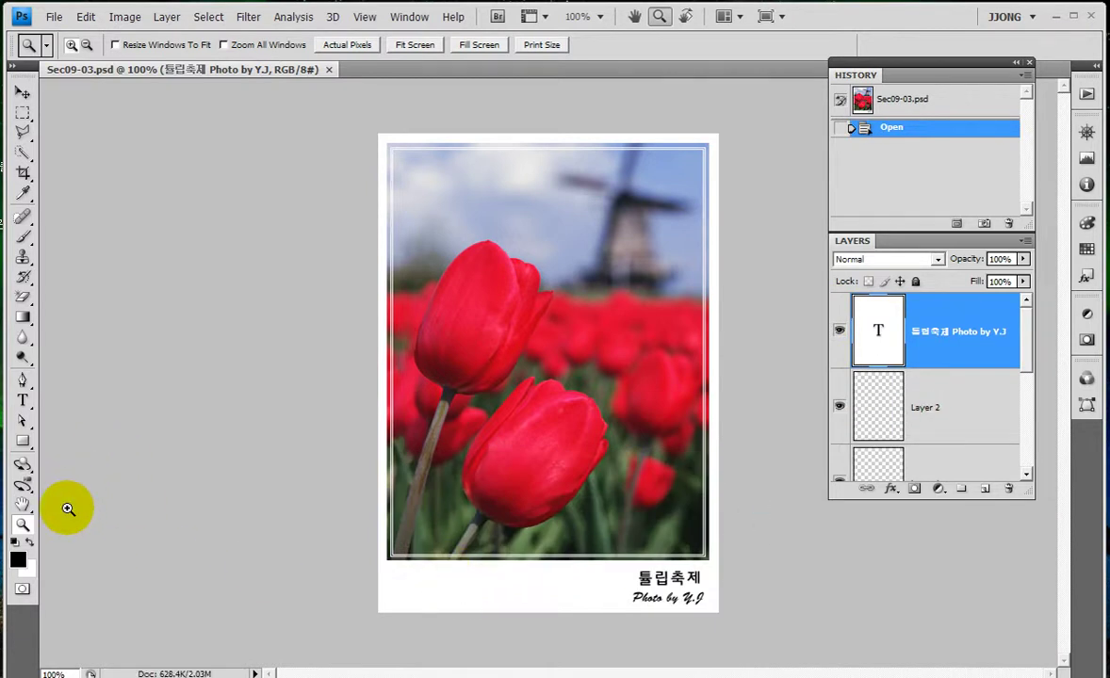
key(Tab)
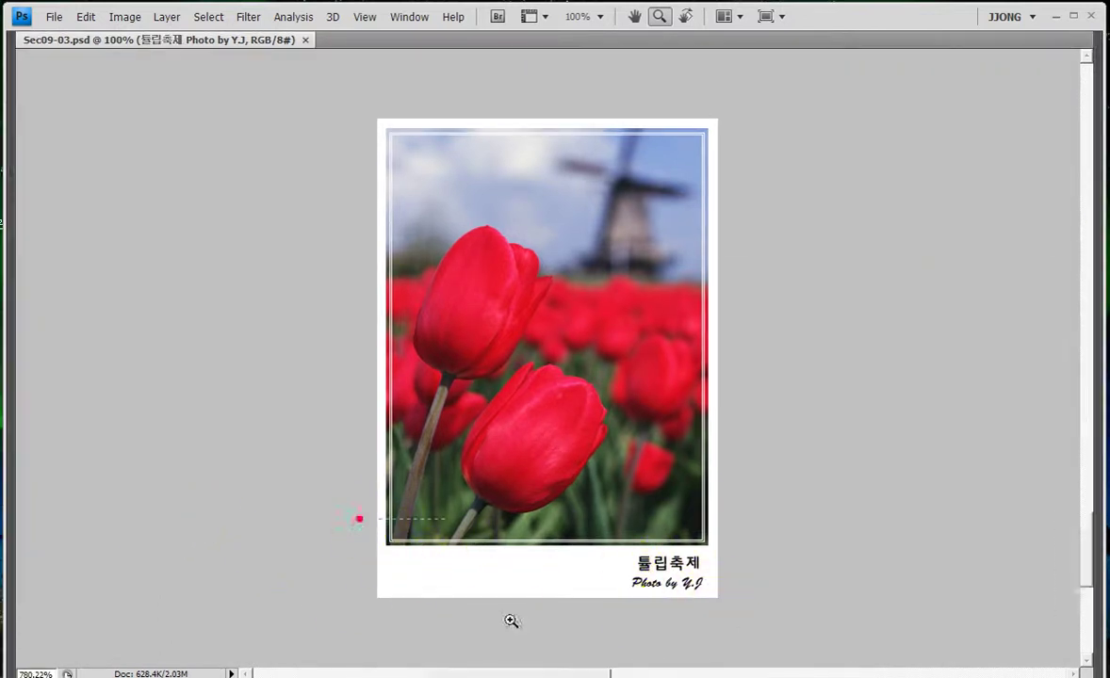
drag(376, 518, 506, 619)
scroll(173, 340, up, 2)
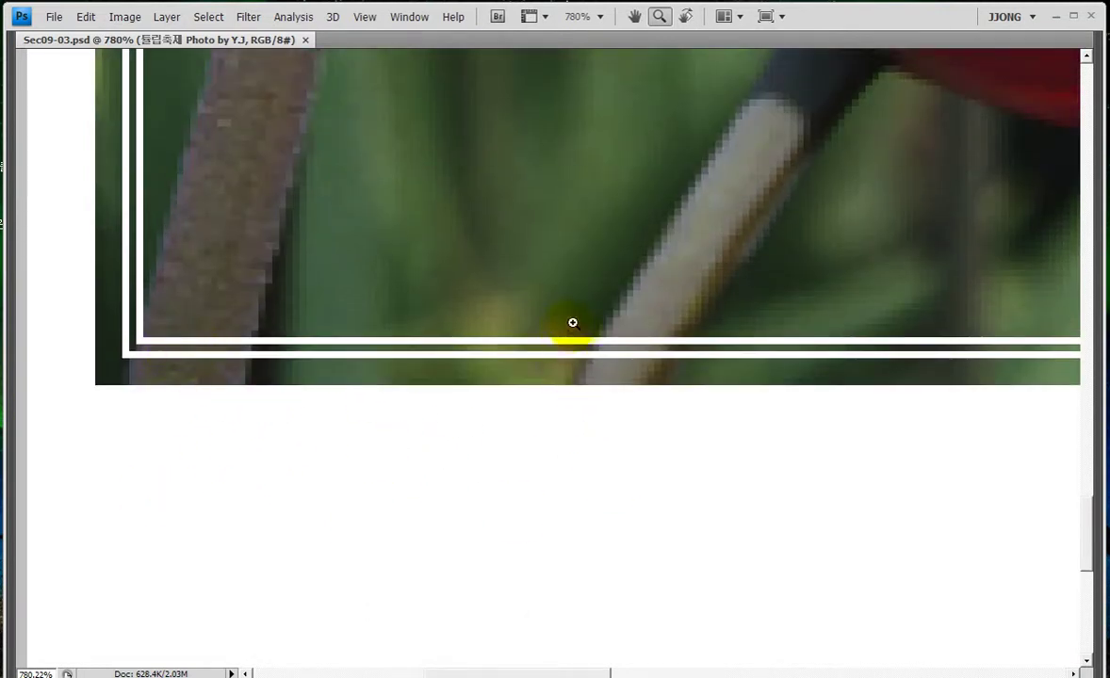
Zoom further onto the double white lines, return to 100%, and minimize Photoshop.
drag(561, 288, 627, 388)
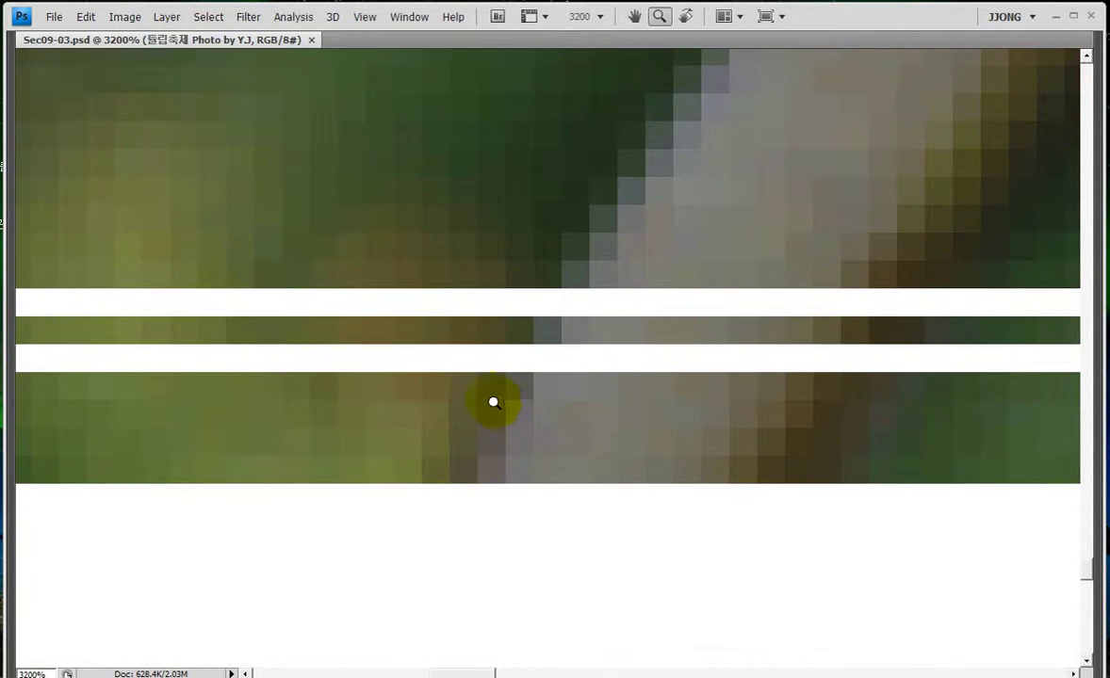
key(ctrl+1)
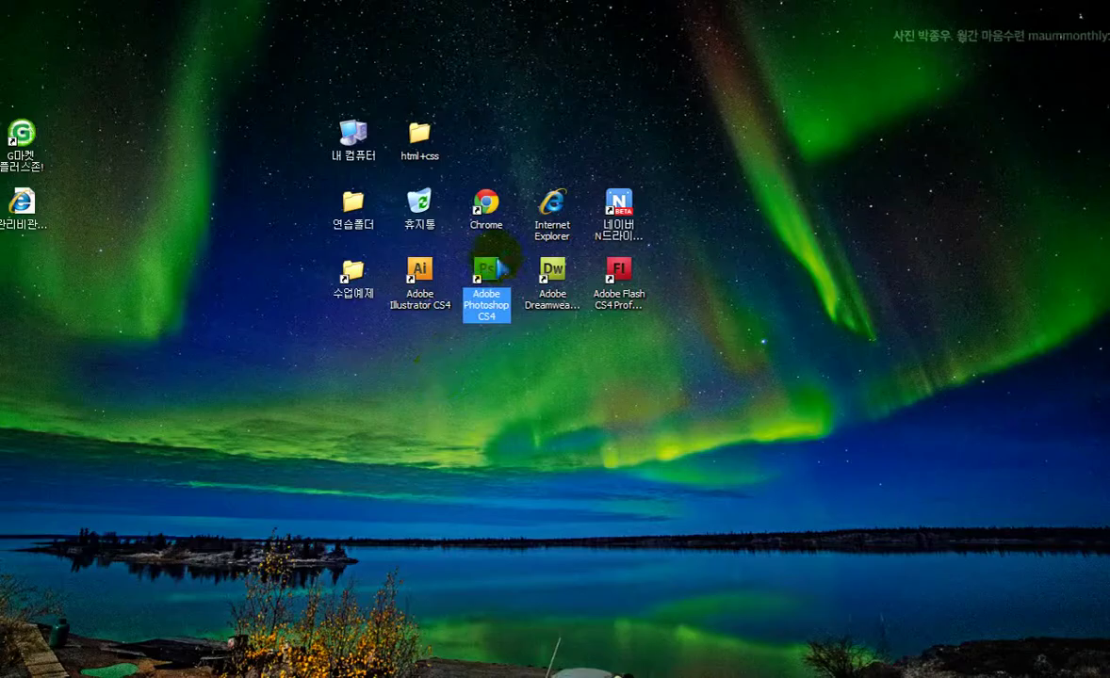
click(335, 276)
Open the 수업예제 desktop folder, select kscreenpen.exe, then close the folder window.
click(405, 364)
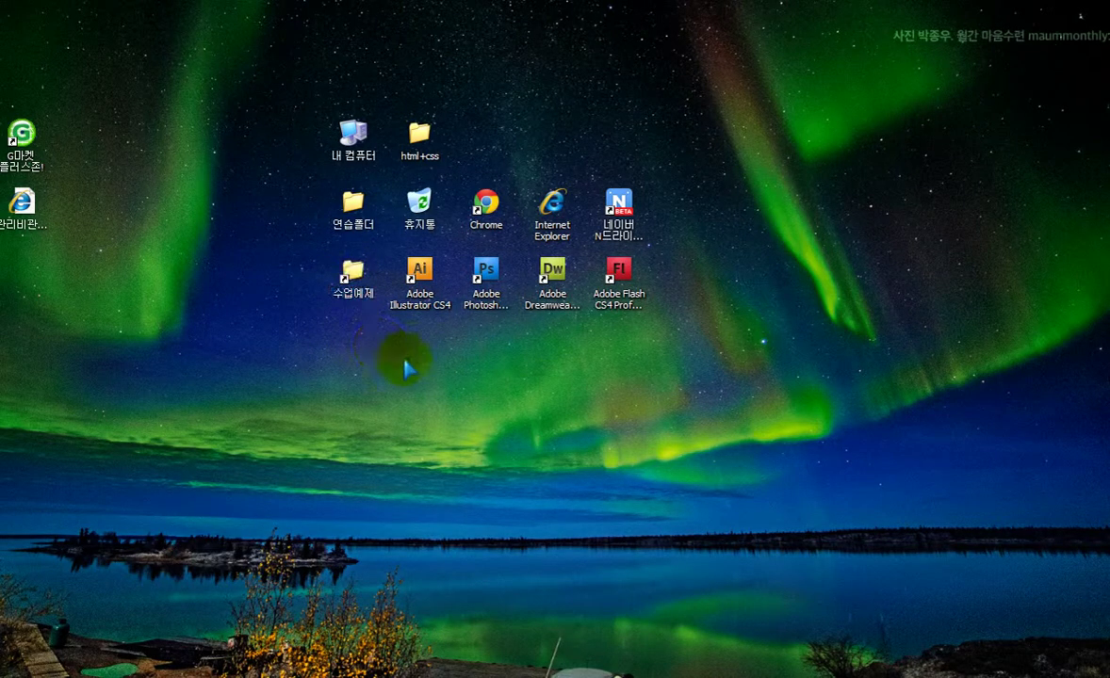
double_click(350, 273)
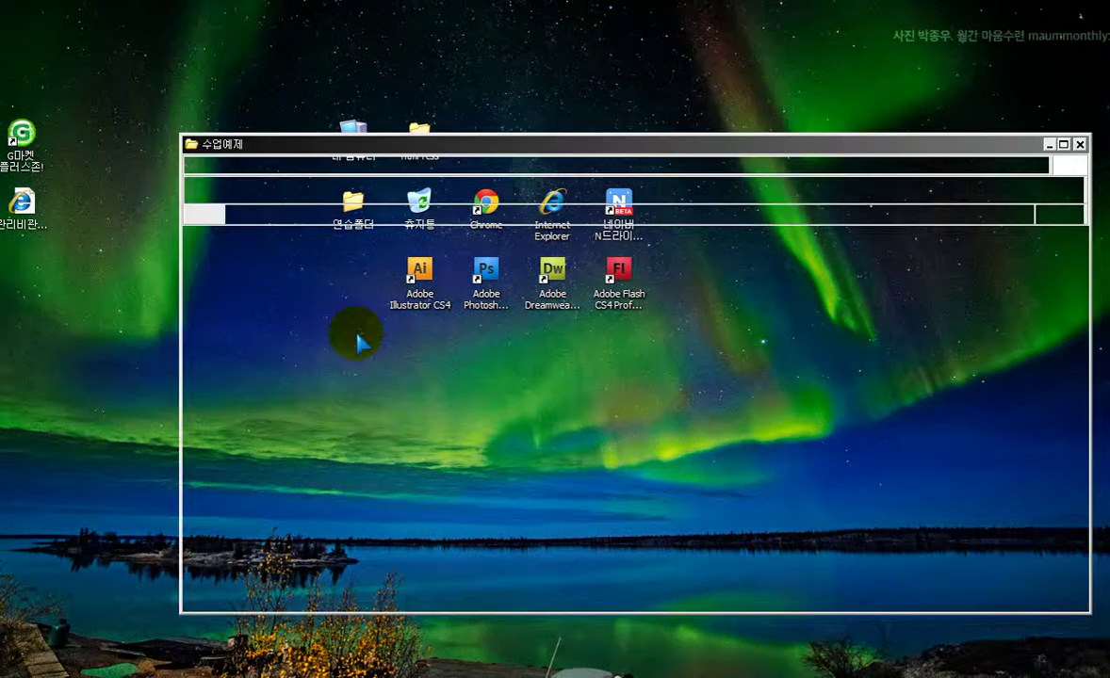
click(390, 429)
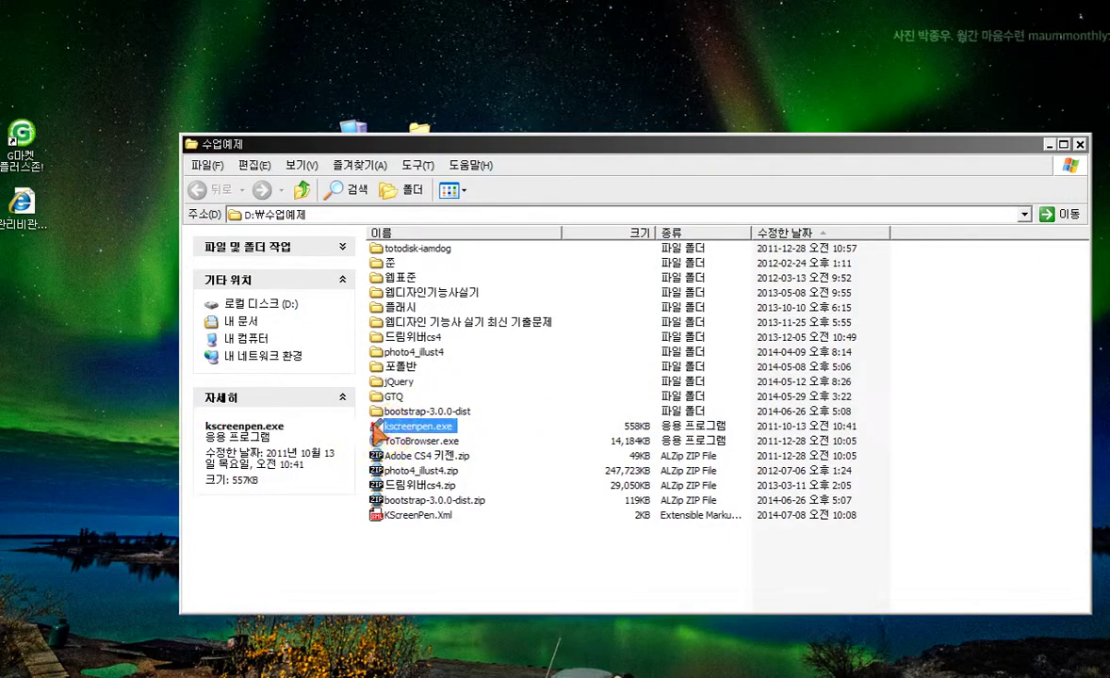
click(1081, 145)
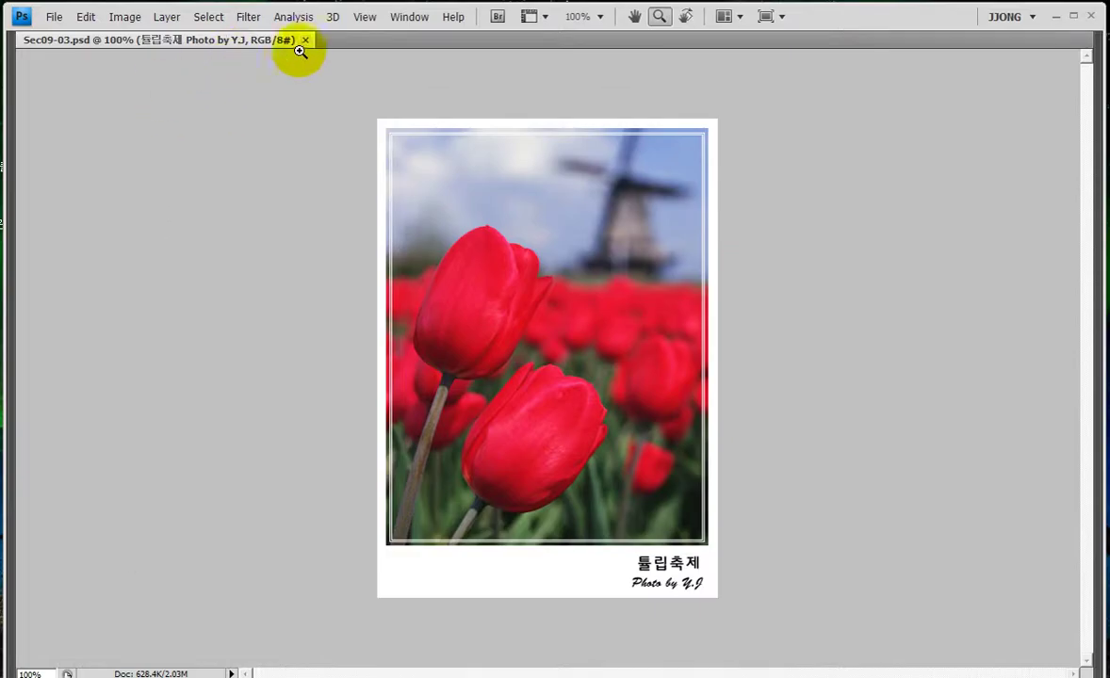
Close the finished tulip PSD and open Sec09-03.jpg from the 심화문제 Sample folder.
click(305, 40)
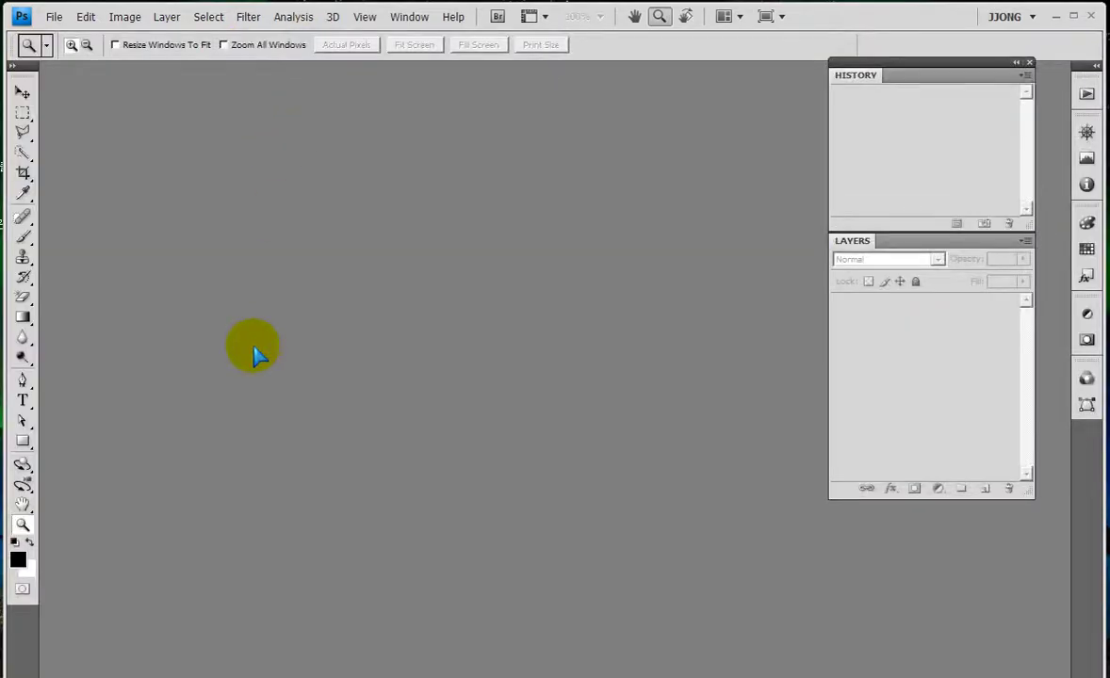
double_click(256, 353)
click(675, 100)
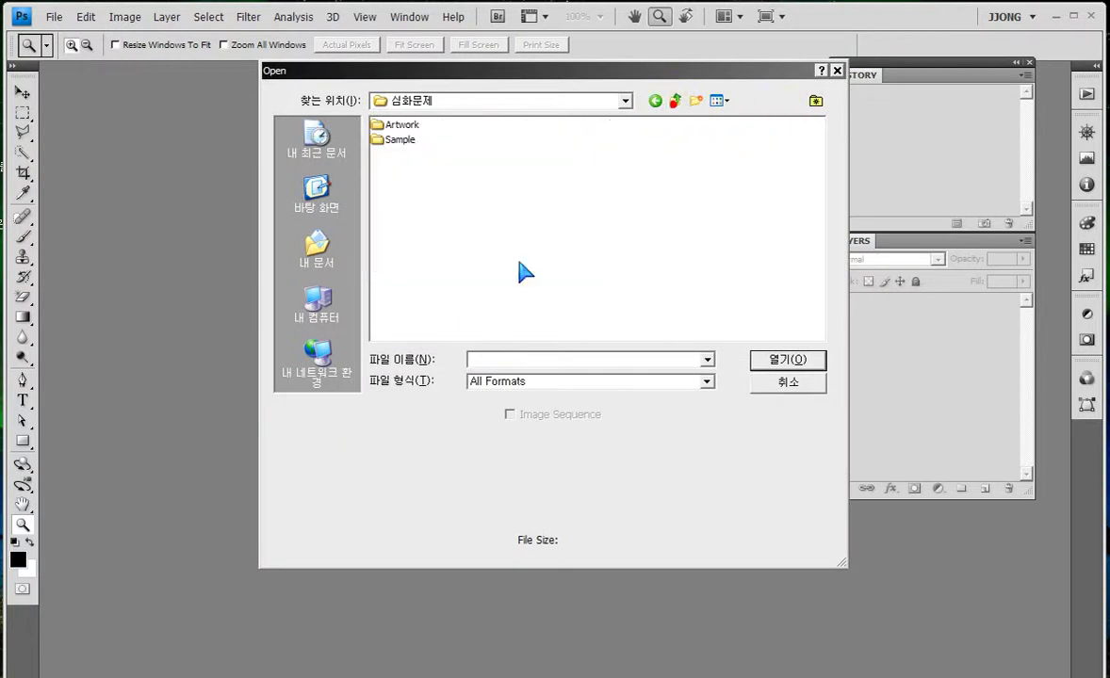
double_click(399, 140)
click(581, 214)
double_click(580, 199)
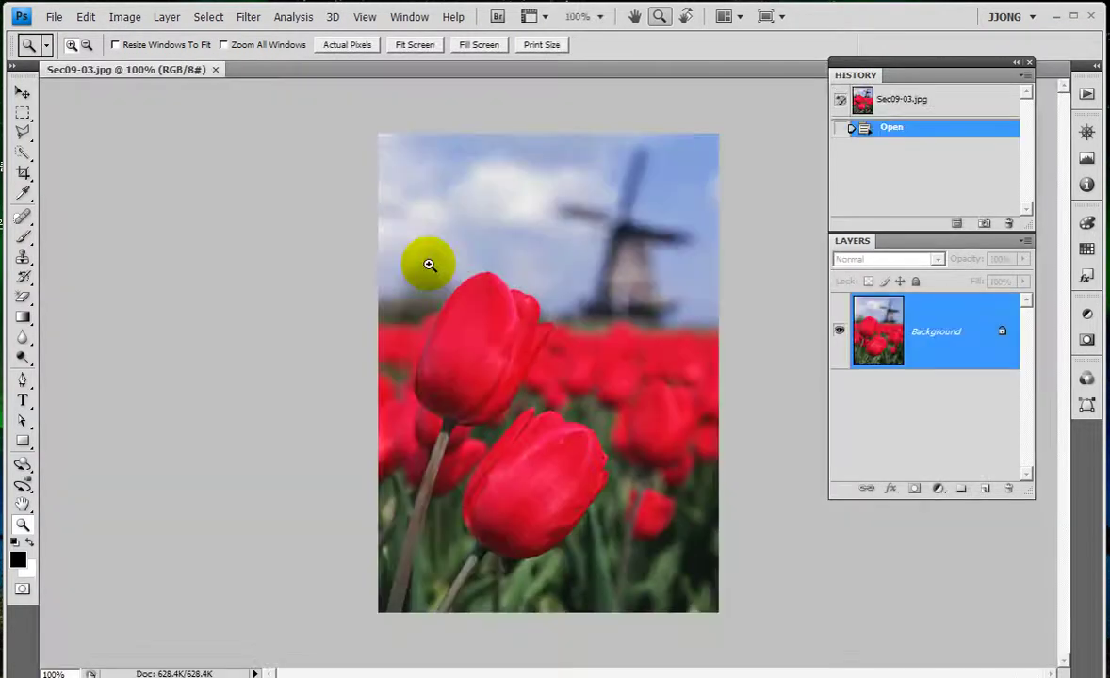
click(507, 350)
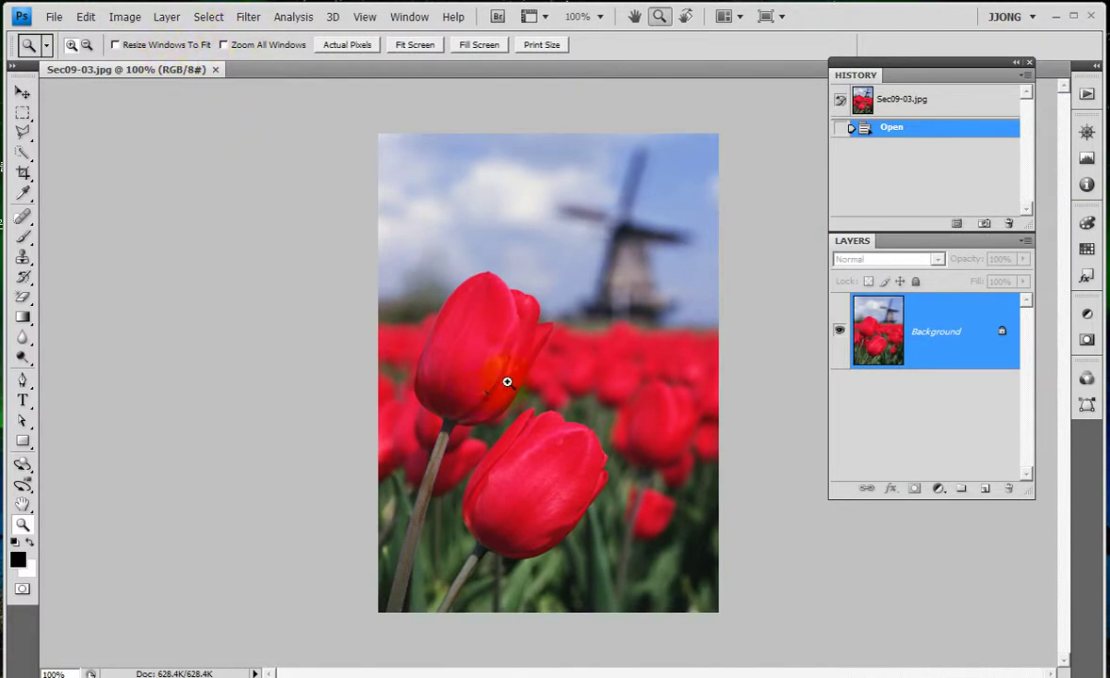
Convert the Background into an editable Layer 0.
right_click(932, 339)
double_click(932, 333)
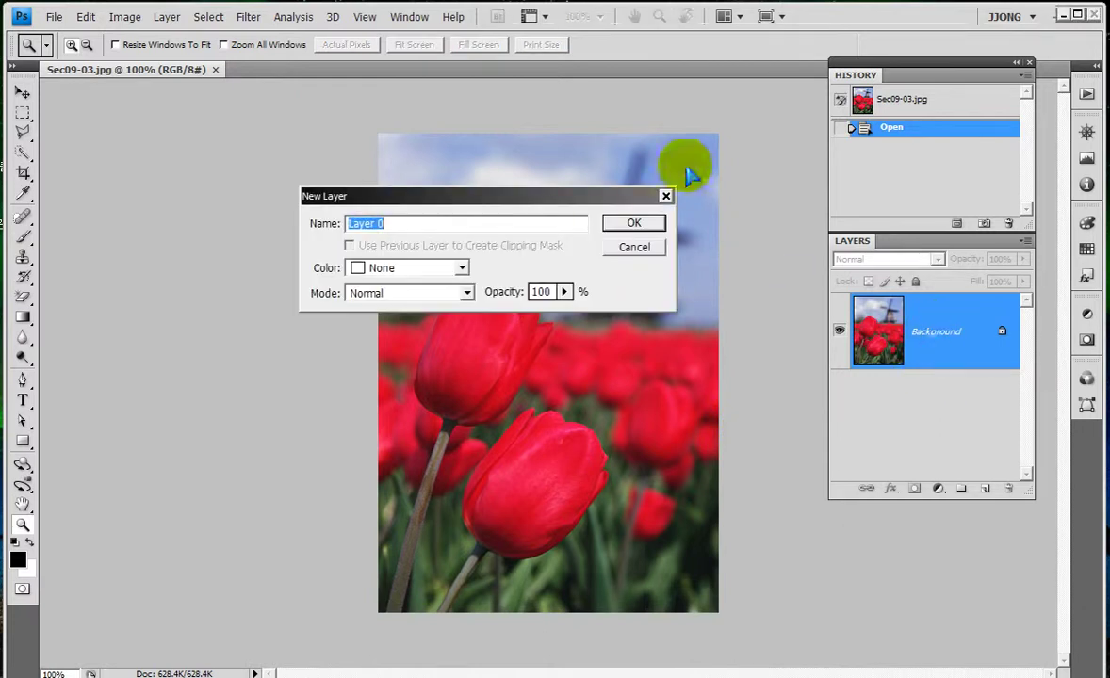
click(622, 225)
Nudge the photo upward with the Move tool to leave a bottom strip, and add empty Layer 1.
click(23, 93)
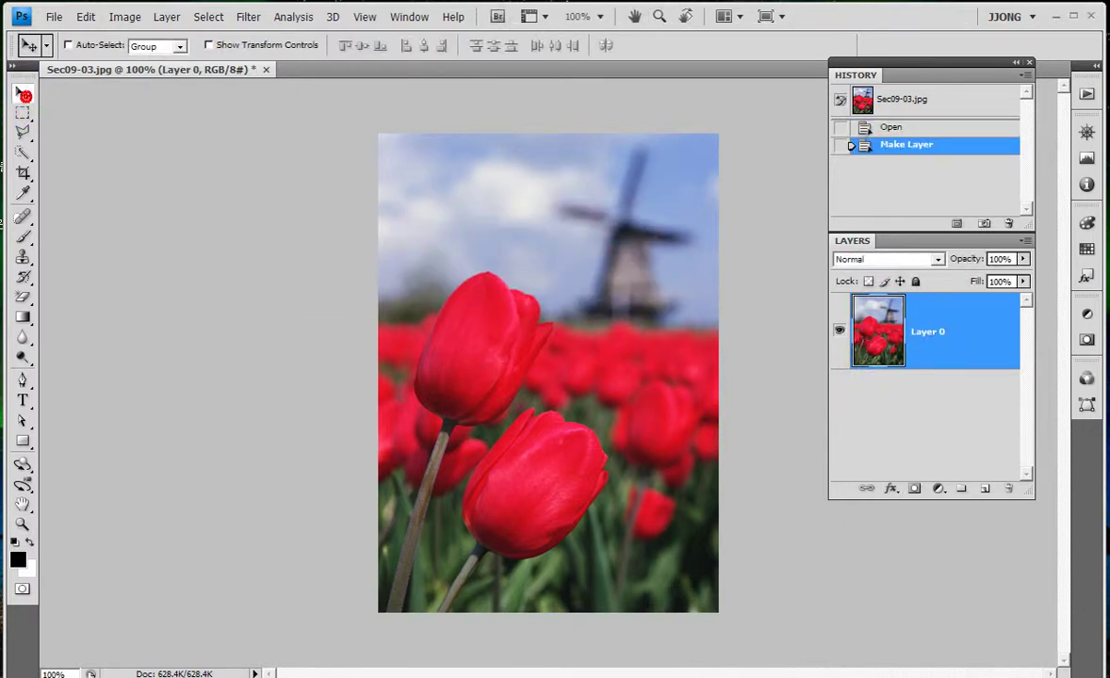
key(shift+Up)
key(shift+Up)
key(shift+Up)
key(shift+Up)
key(shift+Up)
key(shift+Down)
key(Down)
key(Down)
key(Down)
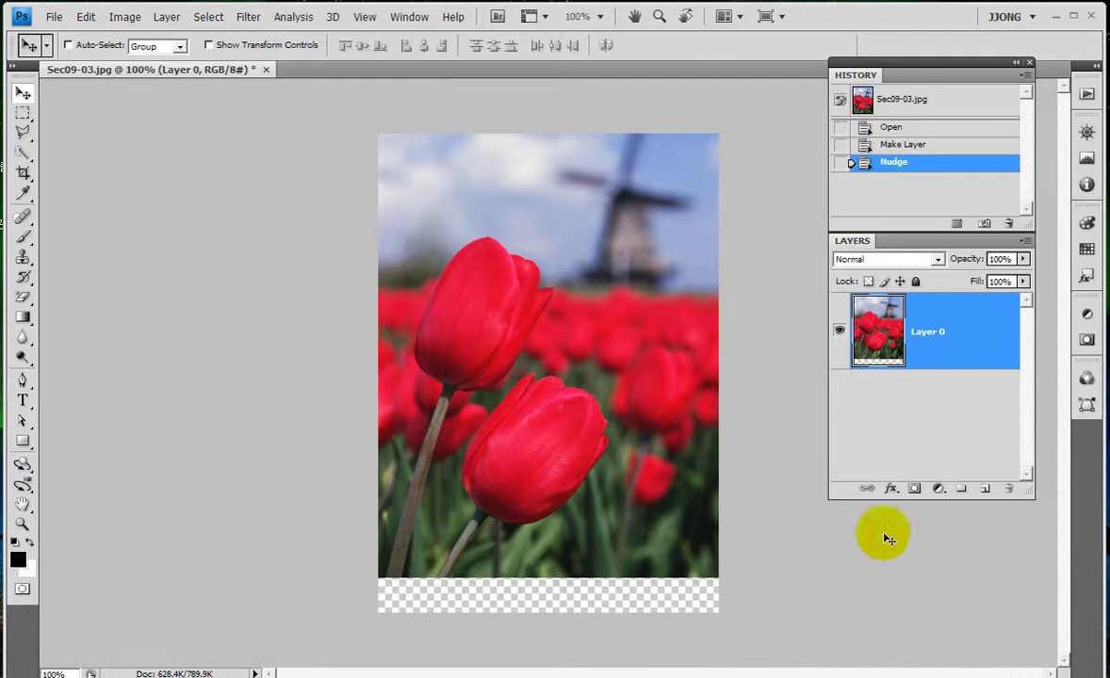
click(984, 489)
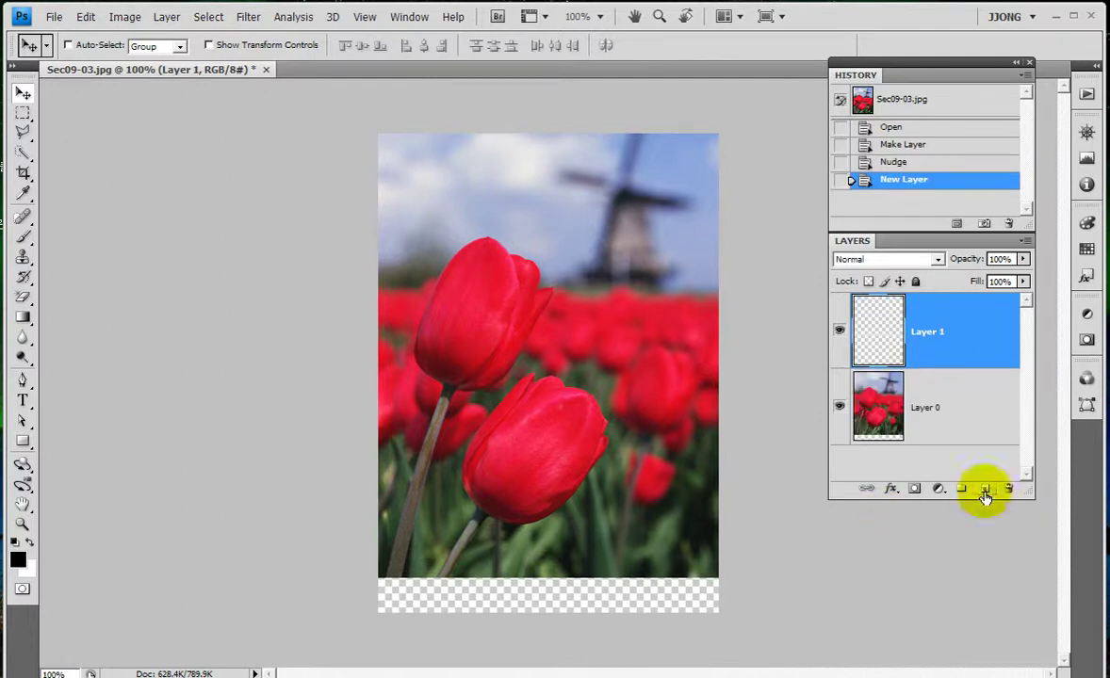
Marquee the whole image and turn it into a 20-pixel Border selection, then press Ctrl+Q.
click(23, 114)
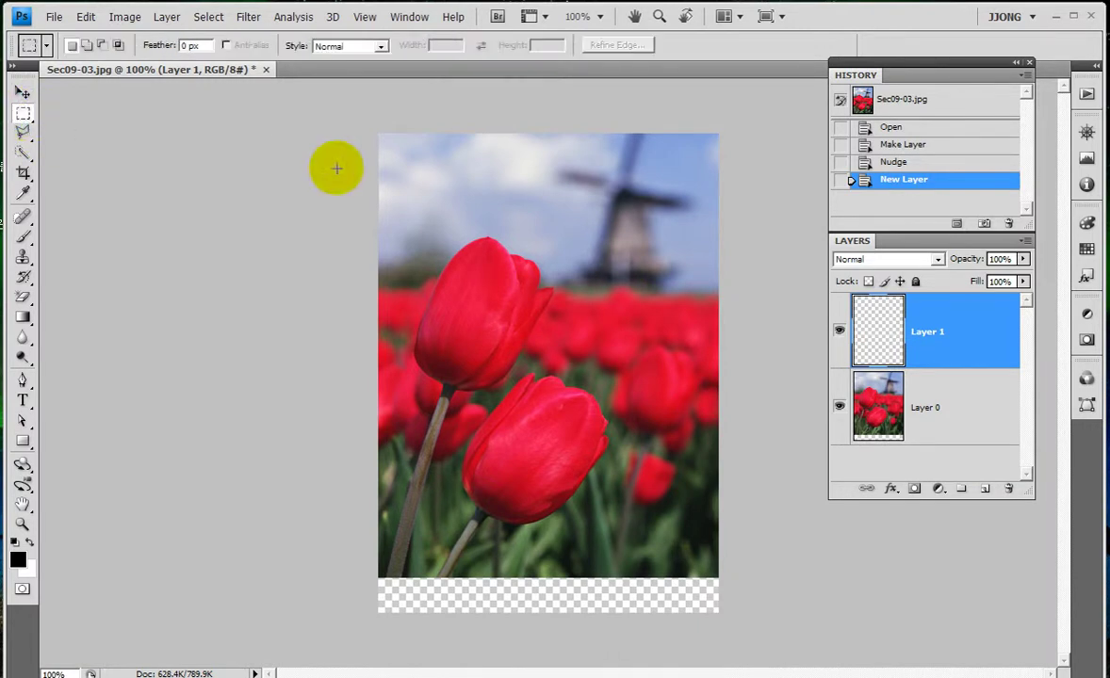
drag(357, 109, 730, 624)
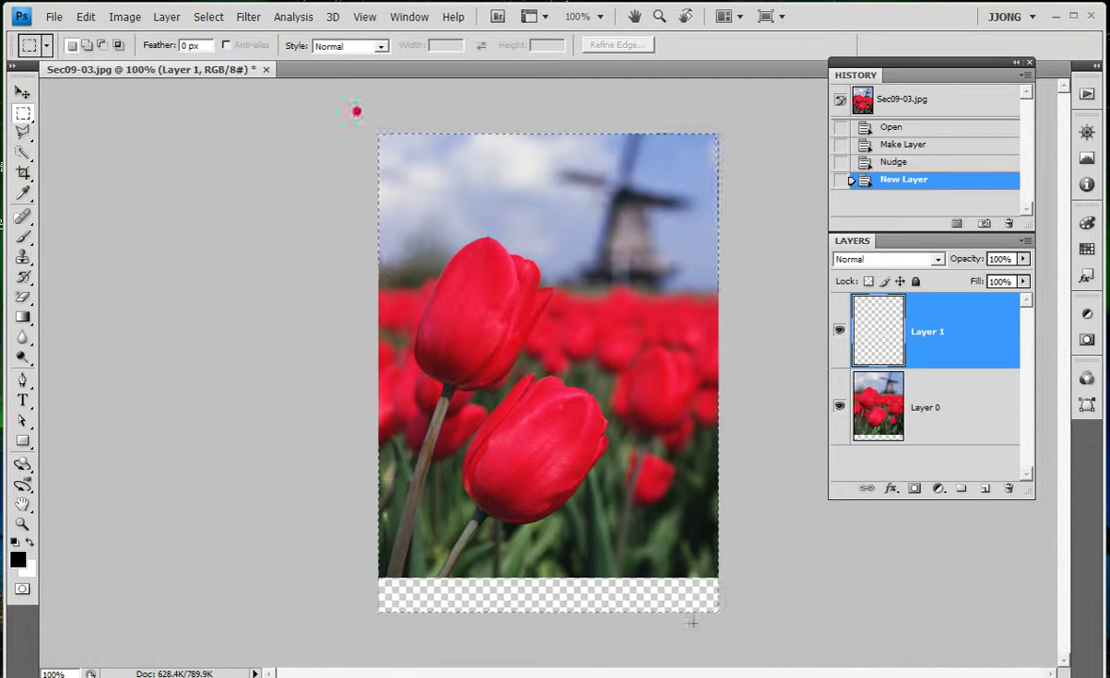
click(209, 16)
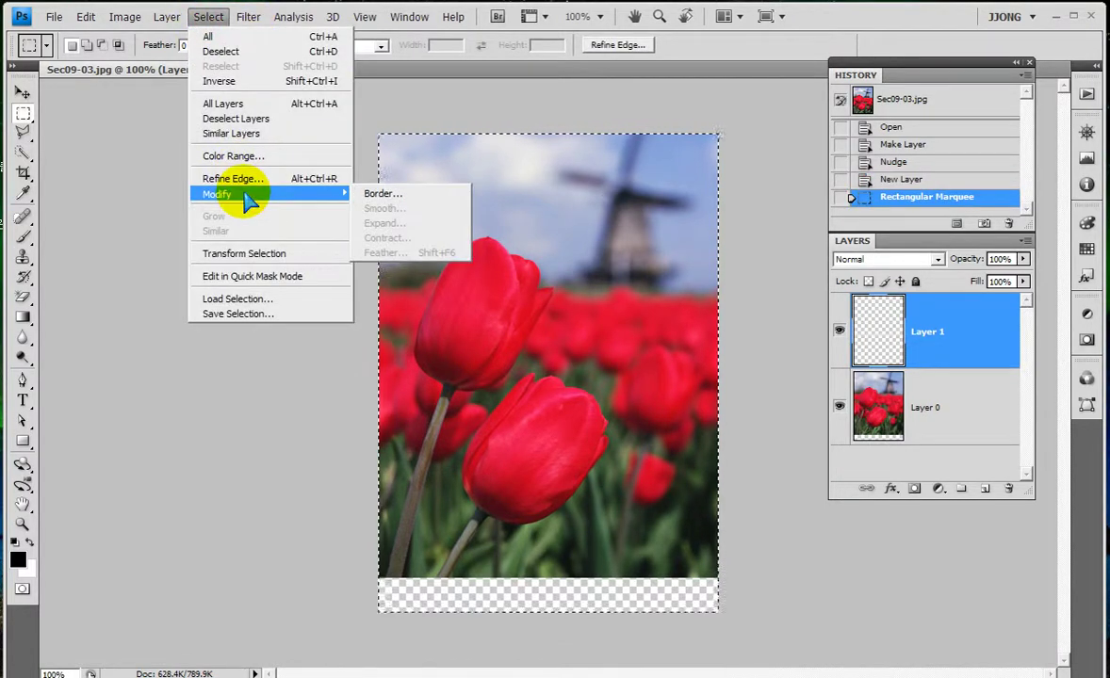
click(400, 193)
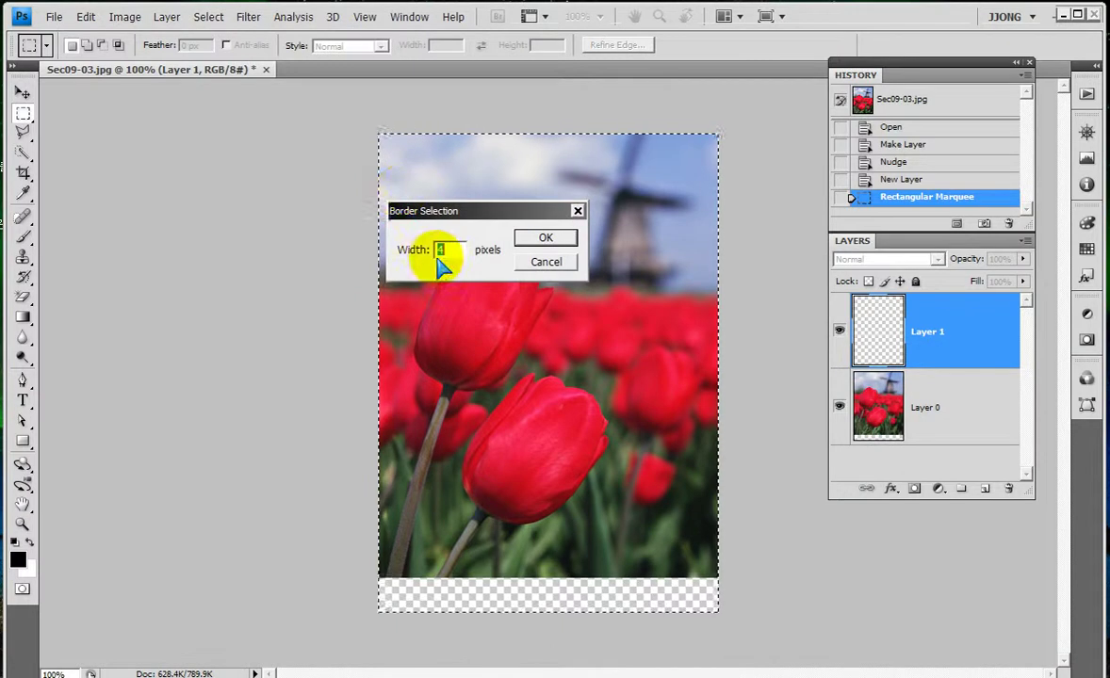
text(20)
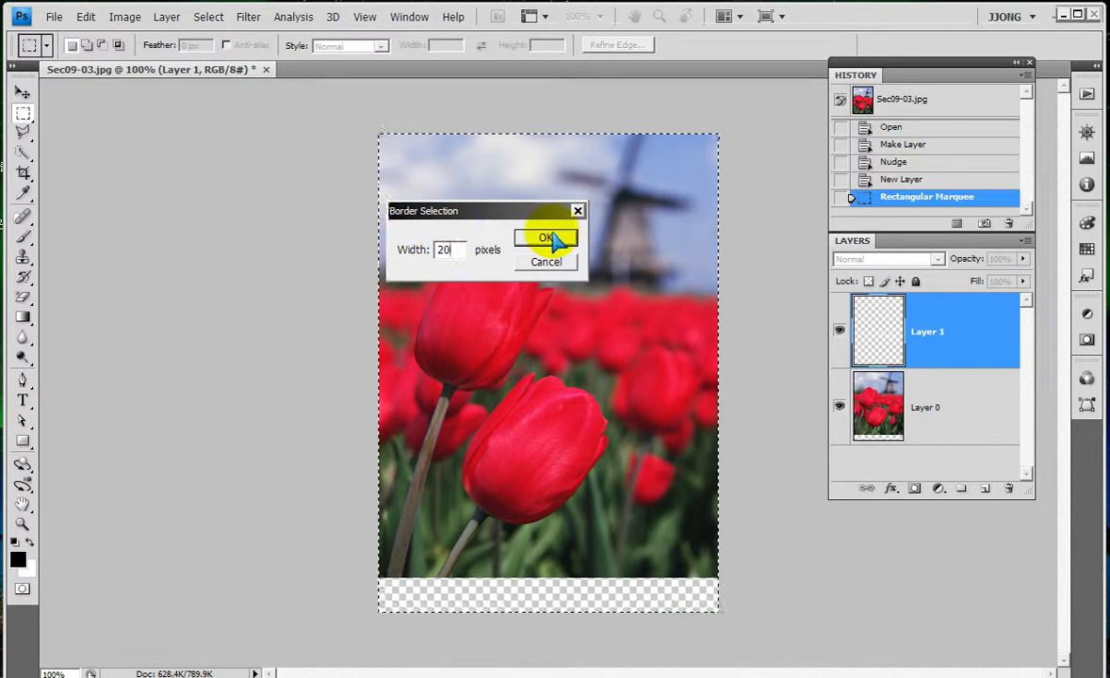
click(545, 238)
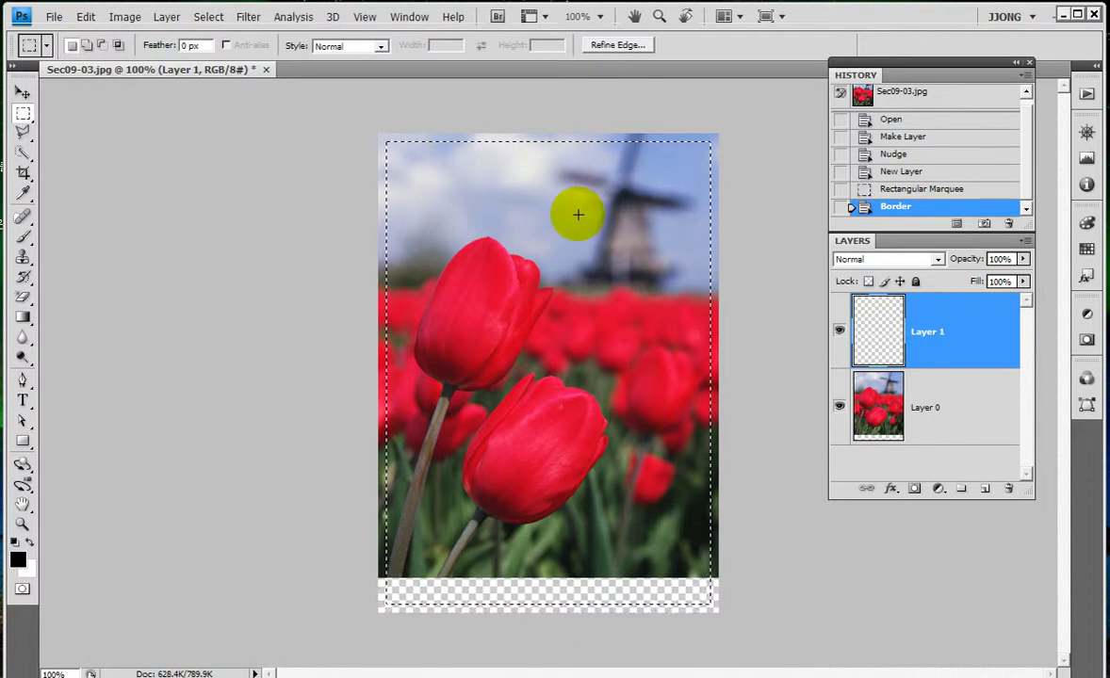
key(ctrl+q)
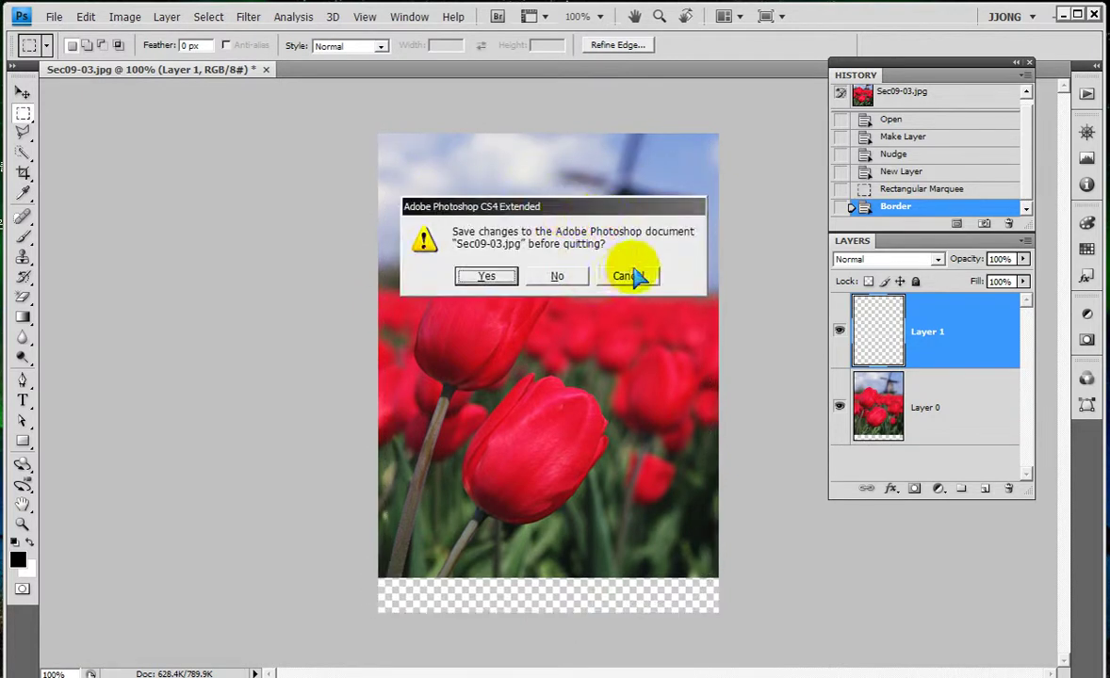
Cancel quitting, select the entire canvas, and make a 50-pixel Border selection.
click(630, 274)
key(ctrl+a)
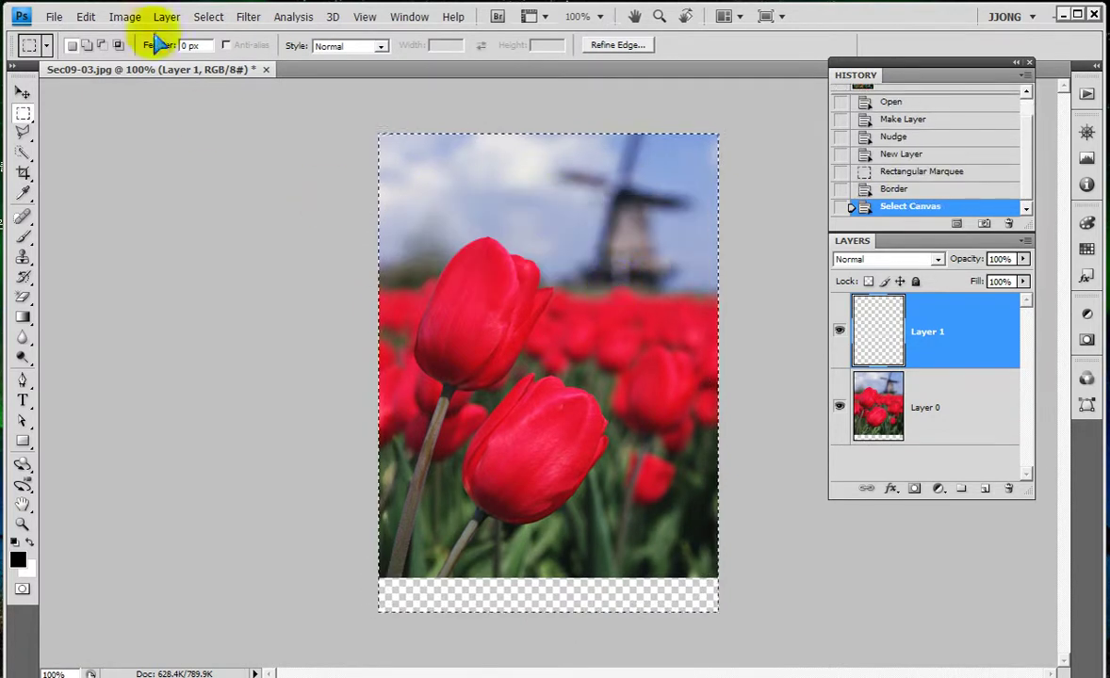
click(248, 17)
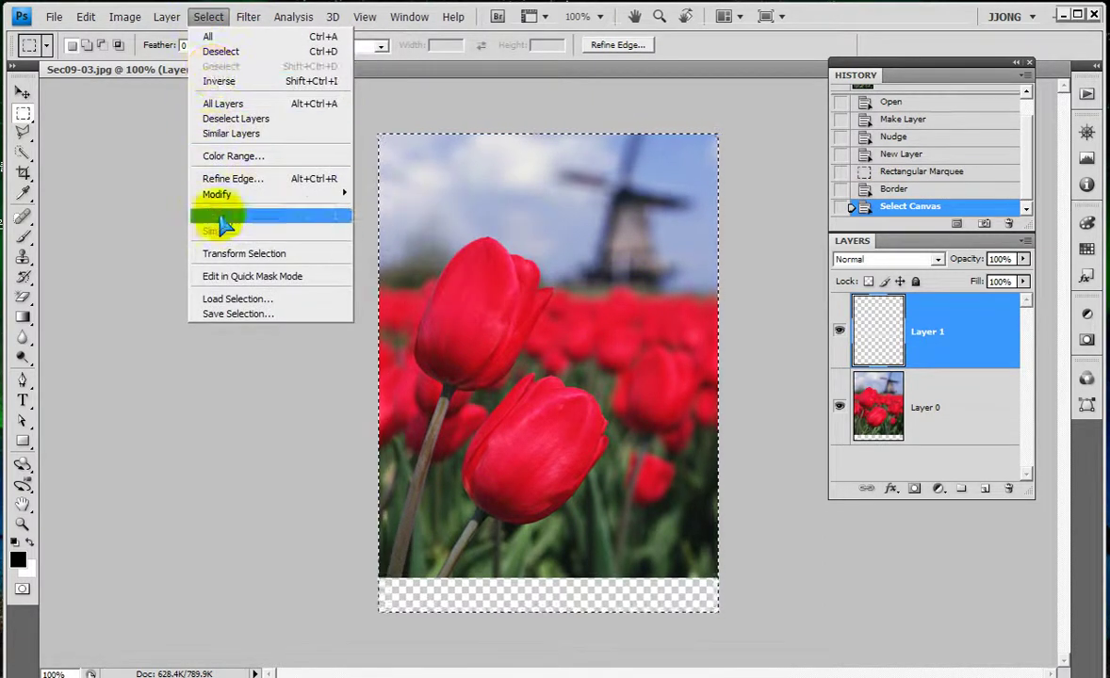
mouse_move(217, 195)
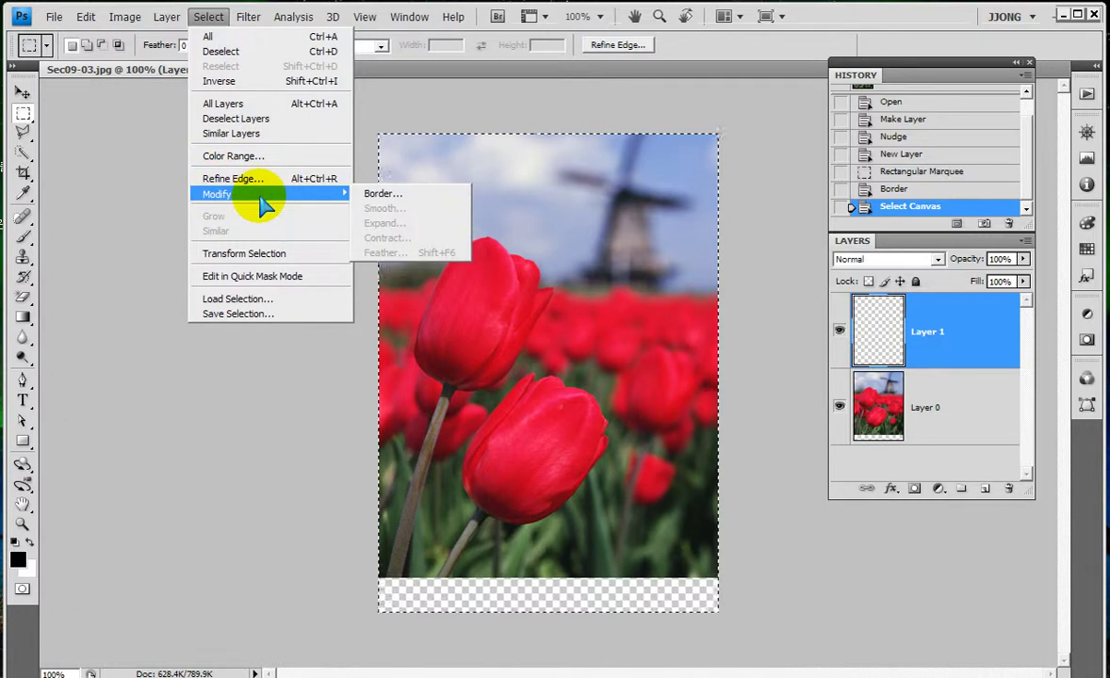
click(381, 194)
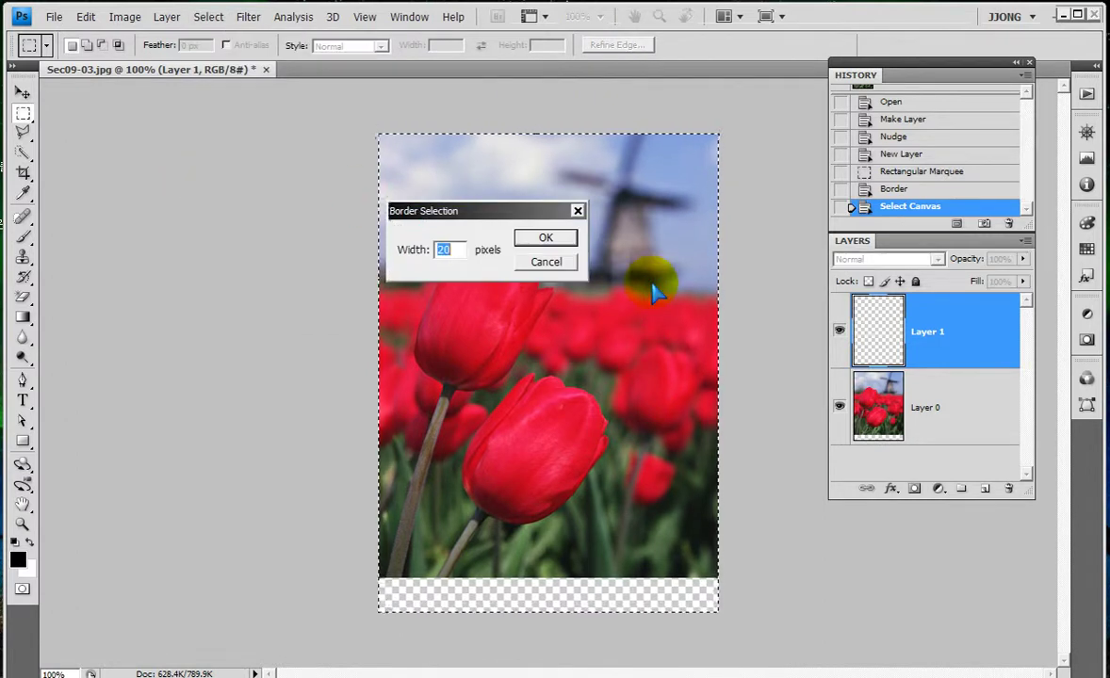
text(50)
click(554, 239)
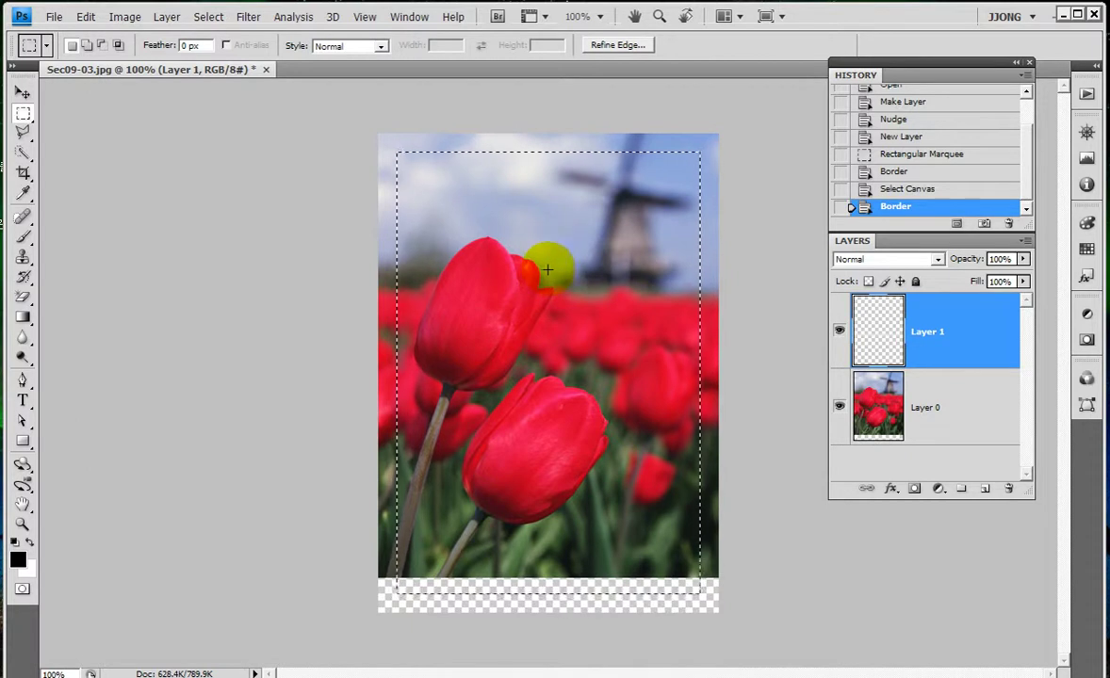
Cancel the Save As dialog and deselect the border selection.
key(ctrl+shift+s)
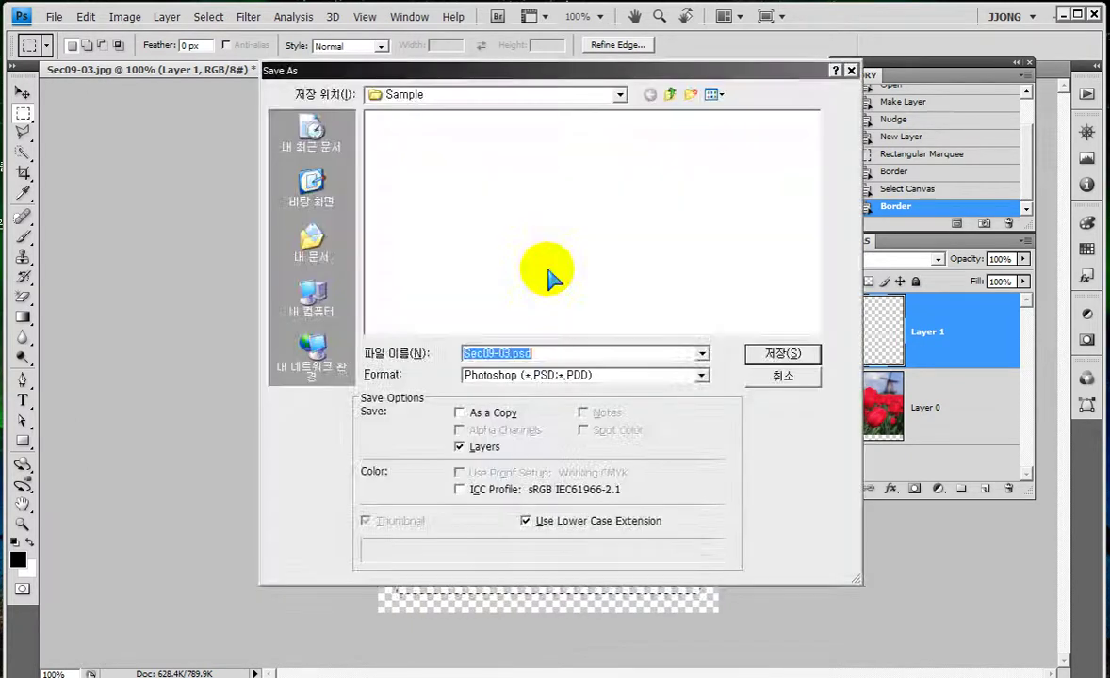
click(794, 378)
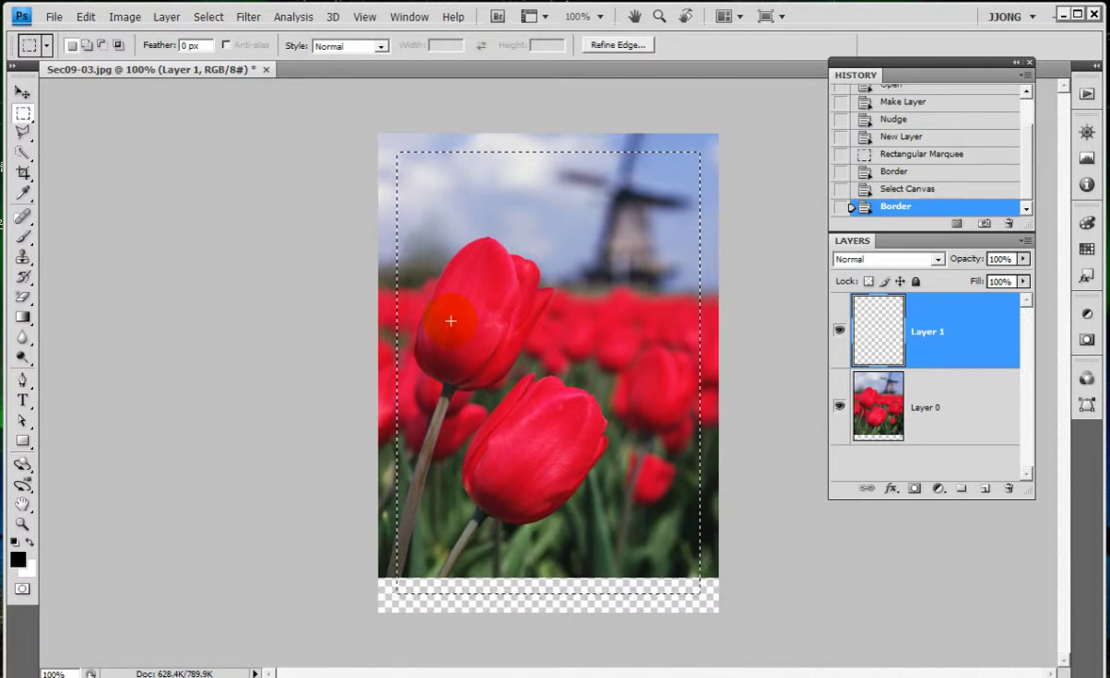
click(236, 172)
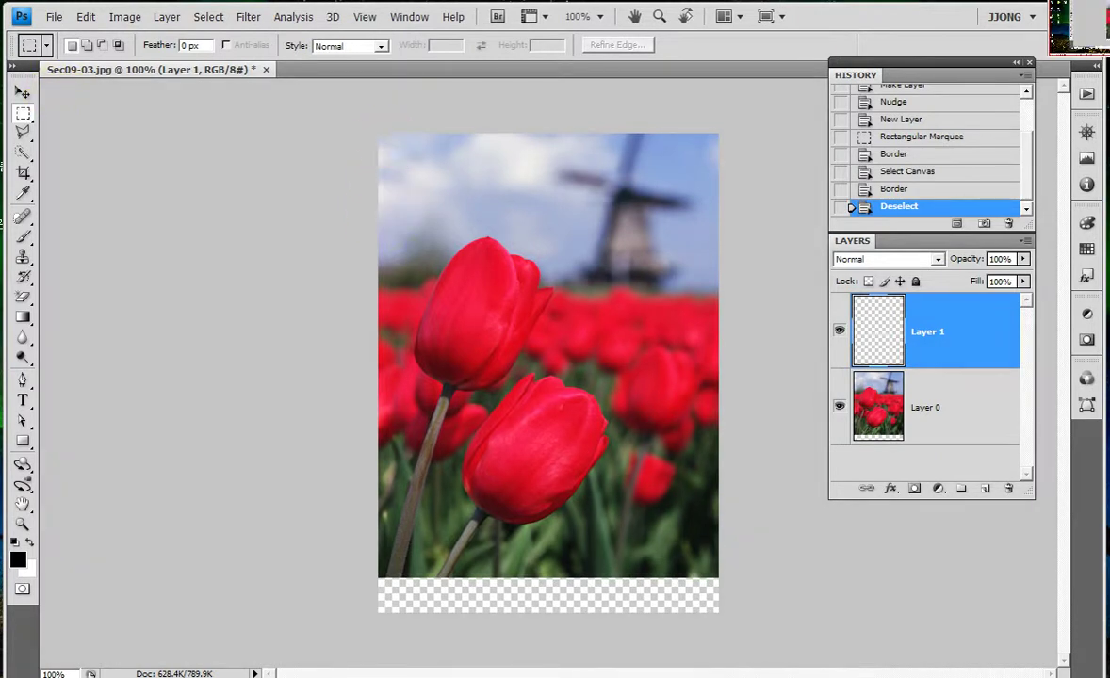
mouse_move(387, 142)
mouse_down()
mouse_move(677, 492)
mouse_move(706, 577)
mouse_up()
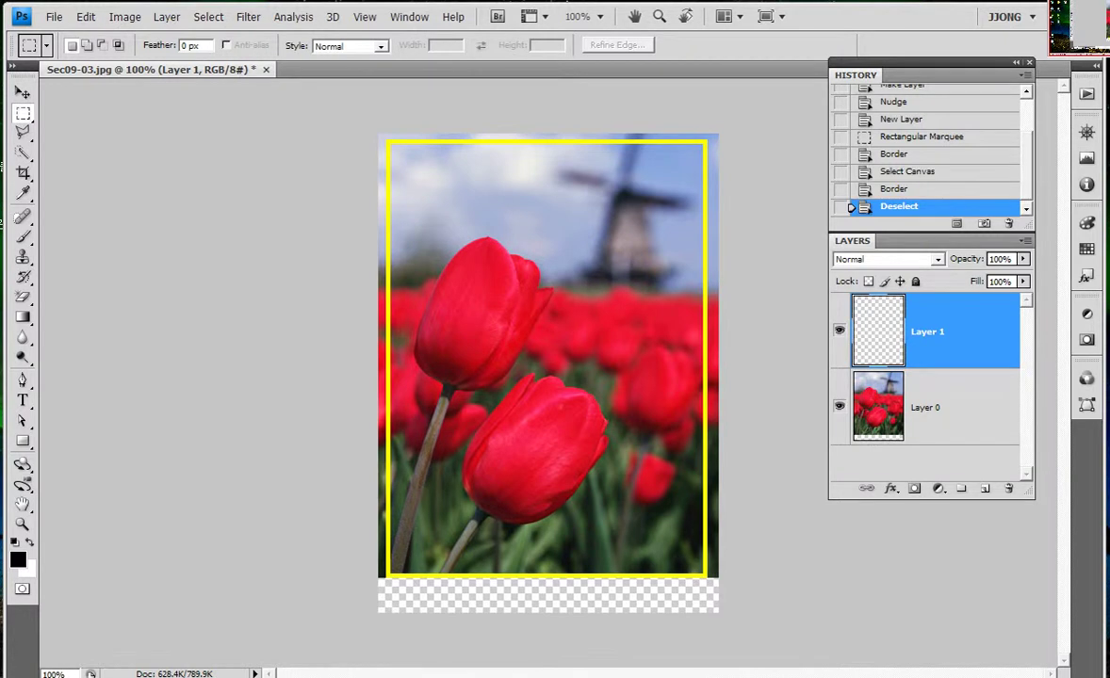
drag(433, 579, 406, 614)
drag(510, 584, 481, 612)
drag(573, 584, 553, 618)
drag(629, 582, 609, 613)
mouse_move(670, 582)
mouse_down()
mouse_move(652, 612)
mouse_move(688, 609)
mouse_up()
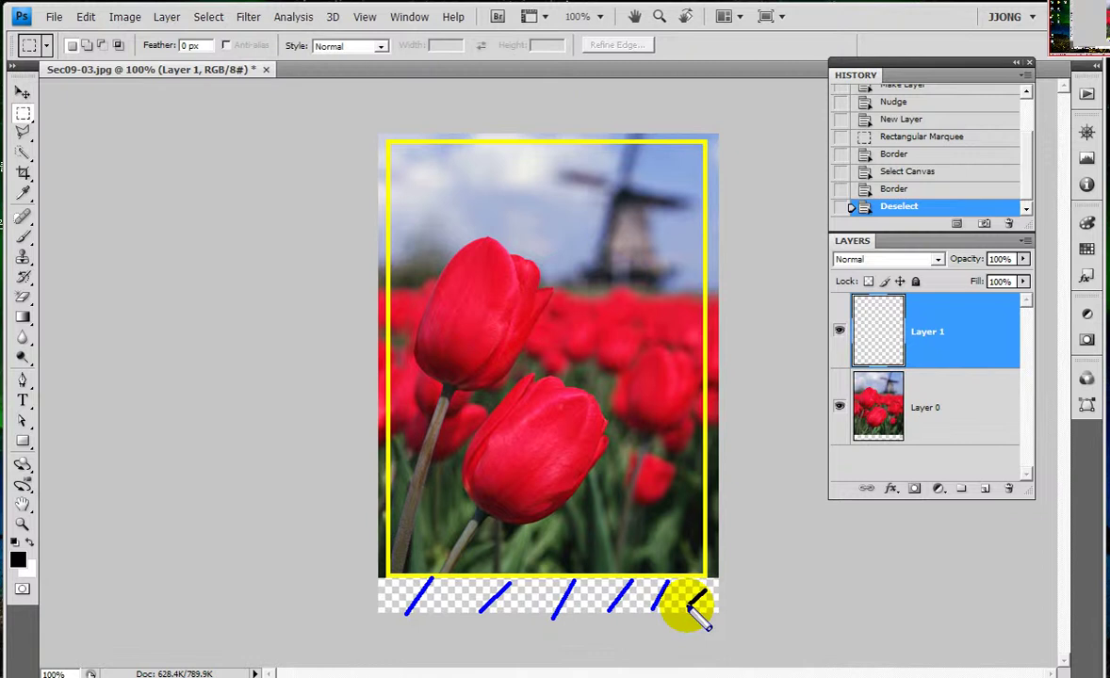
key(Escape)
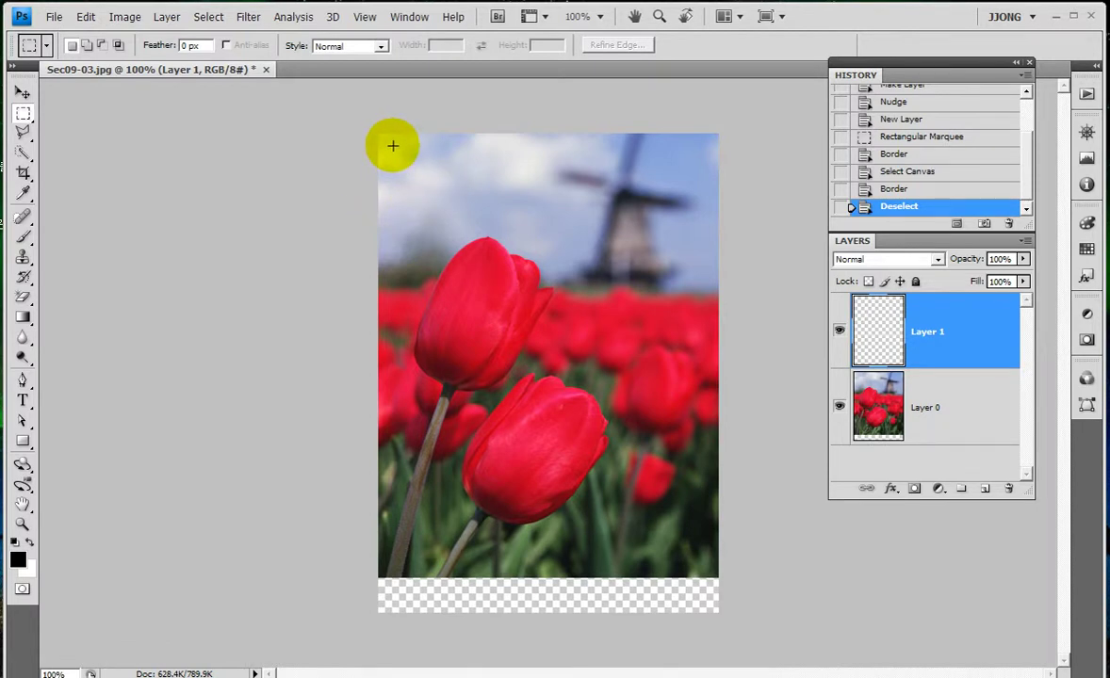
Marquee-select the area just inside the photo's edges, leaving a wider bottom margin.
drag(393, 146, 662, 552)
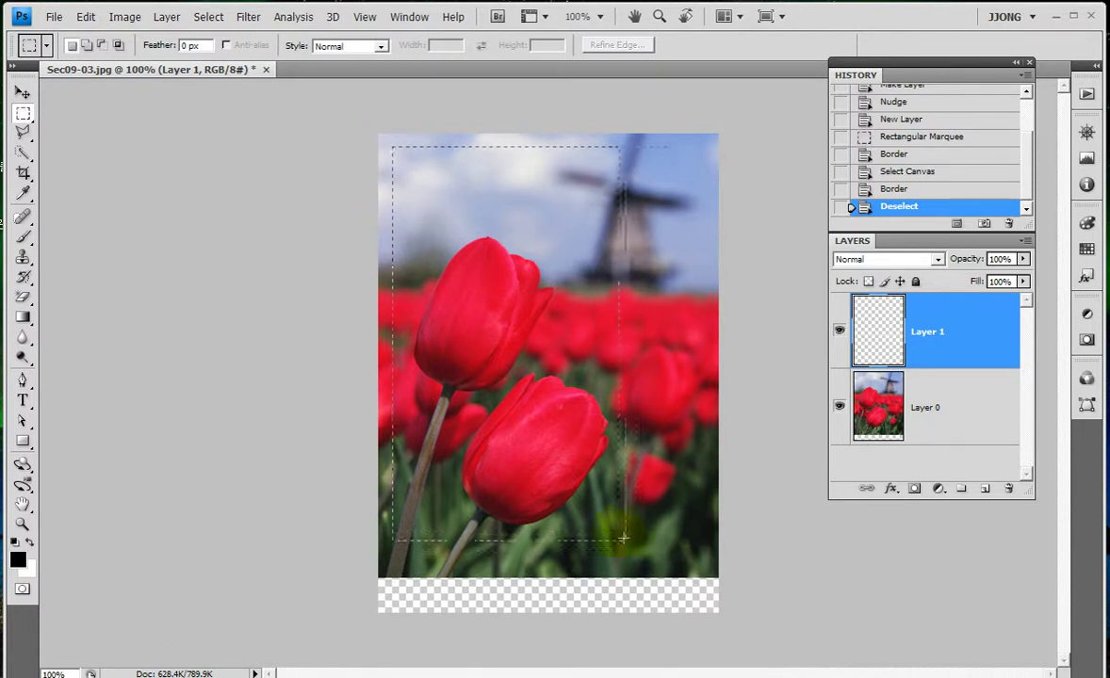
drag(662, 552, 698, 573)
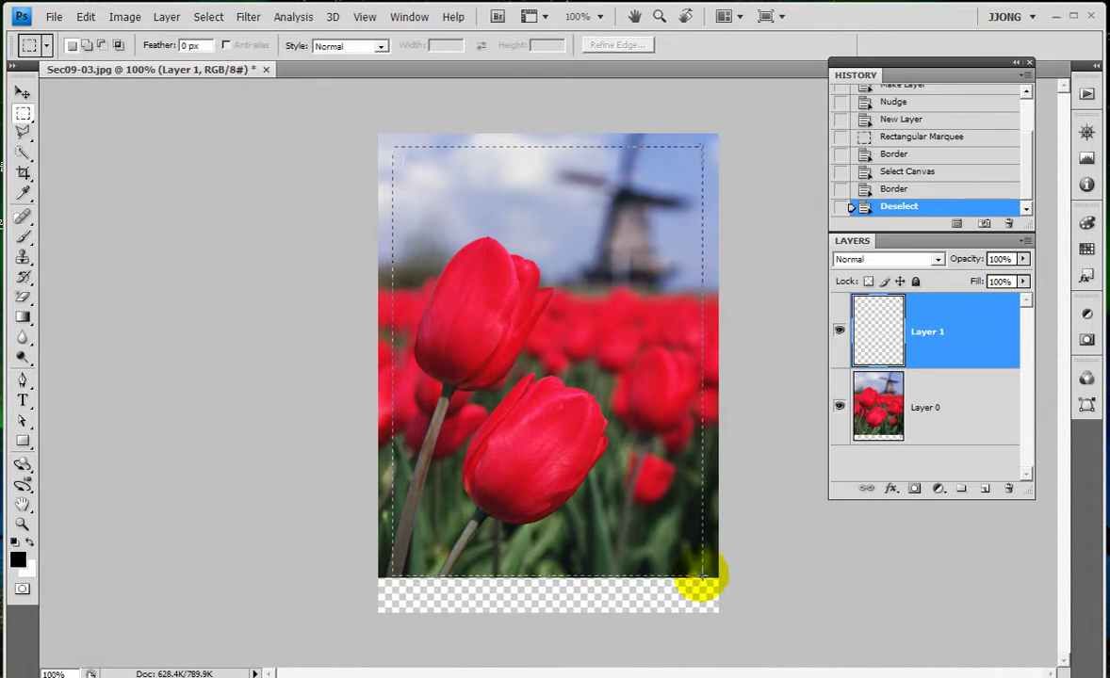
drag(392, 146, 702, 575)
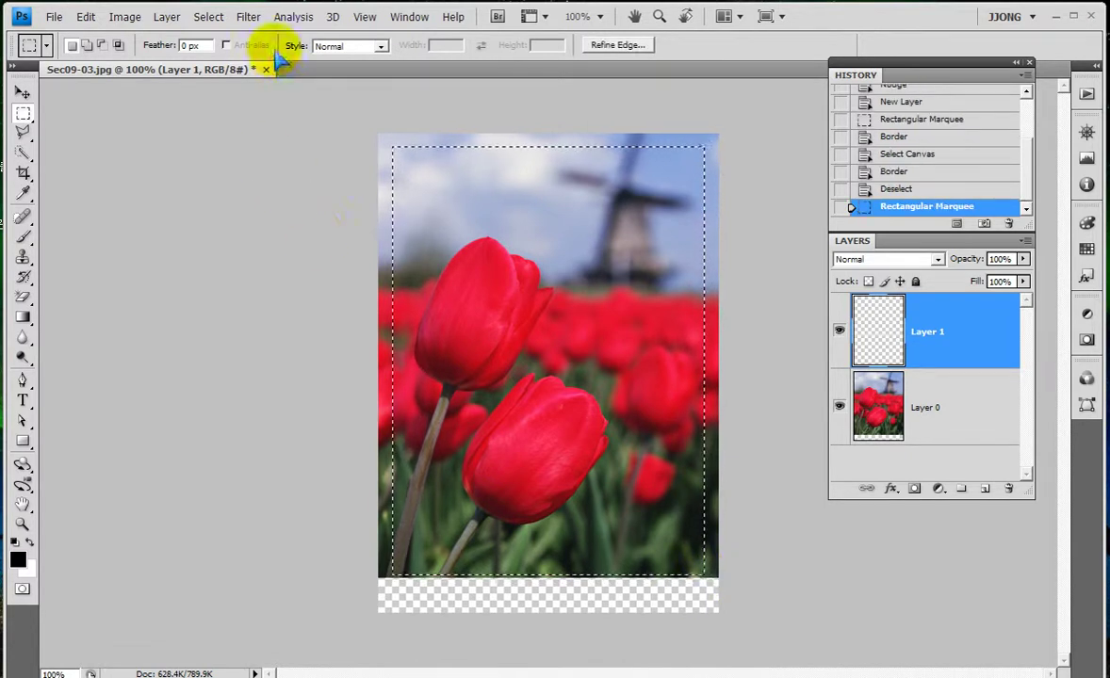
Invert the selection, fill it white on Layer 1, deselect, and hide Layer 0.
click(215, 29)
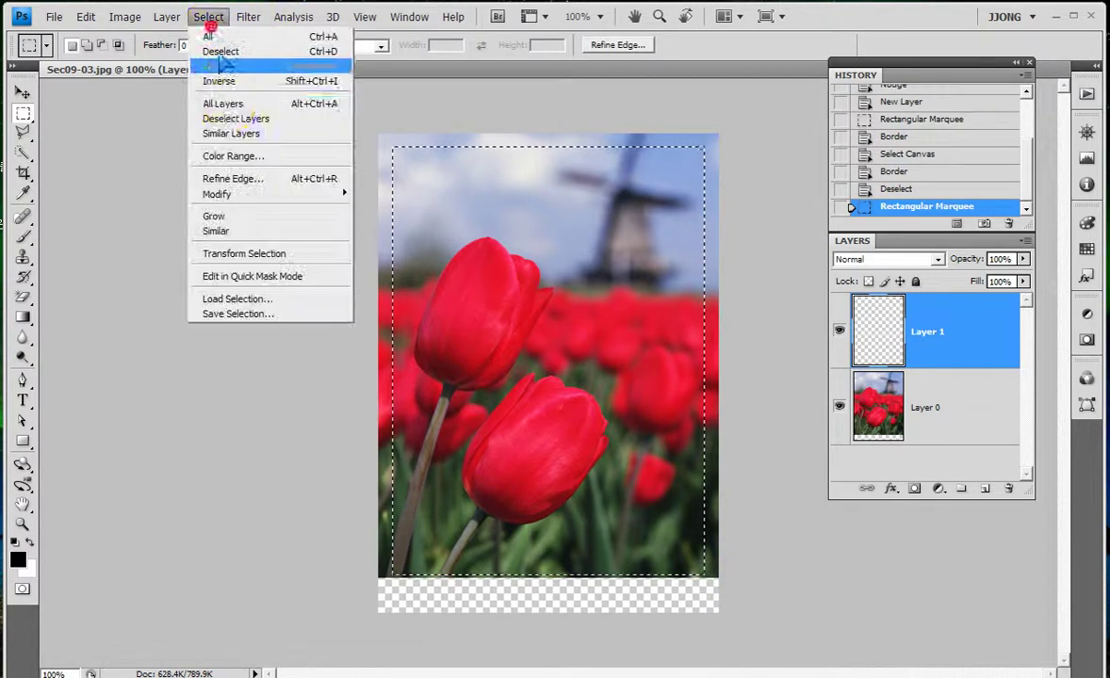
click(224, 79)
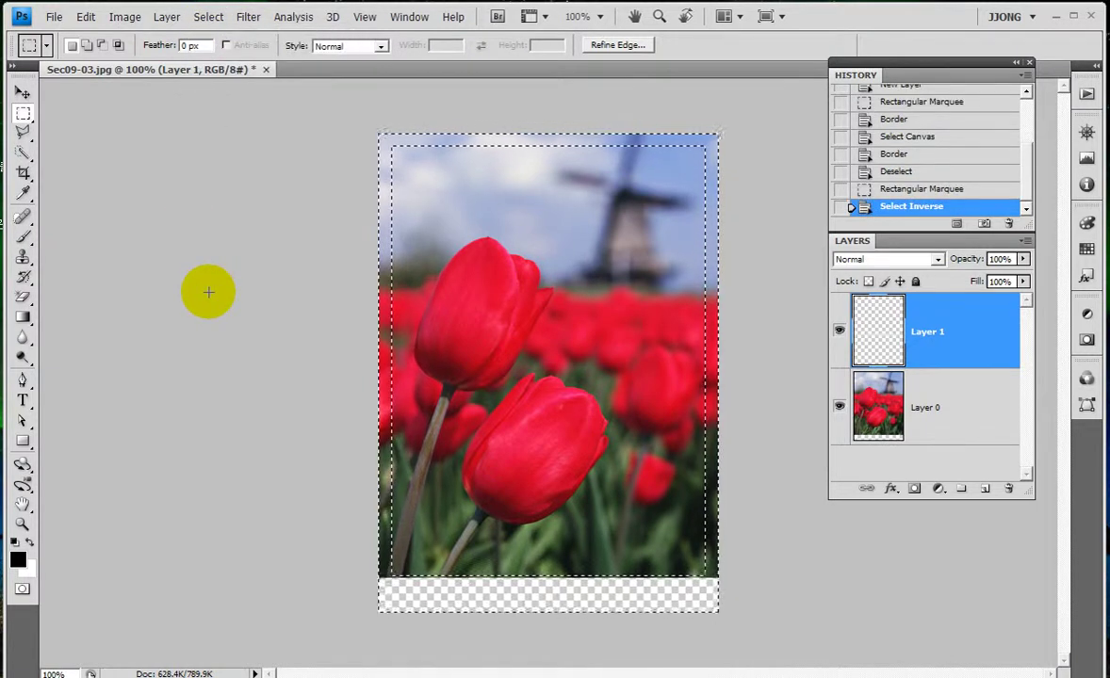
key(ctrl+BackSpace)
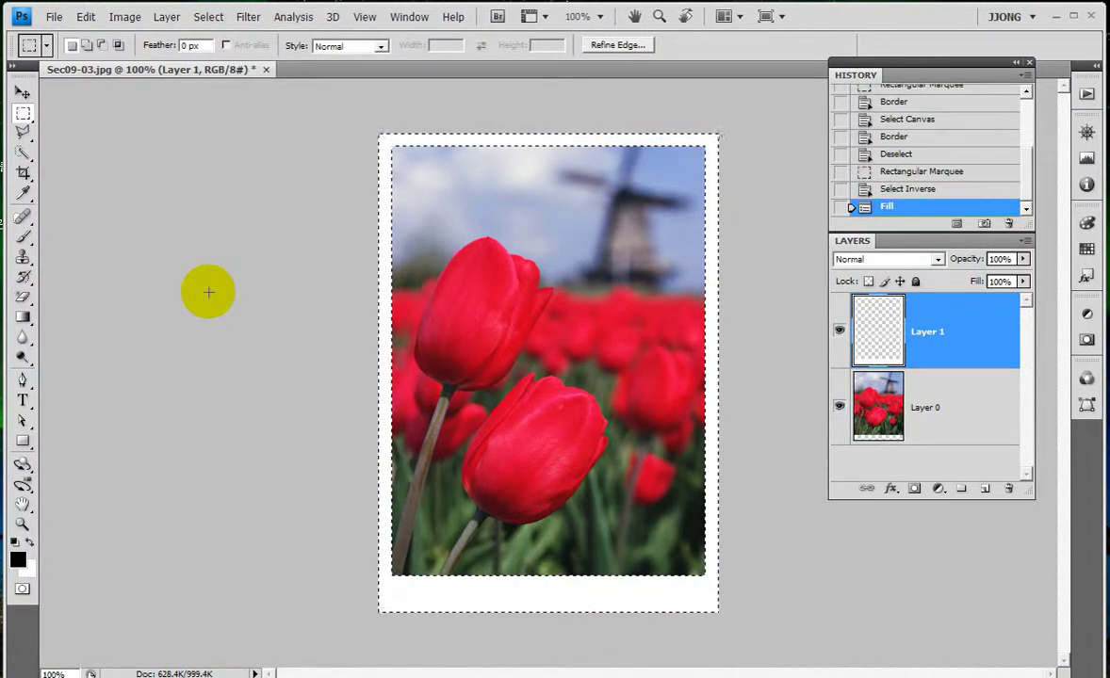
key(ctrl+d)
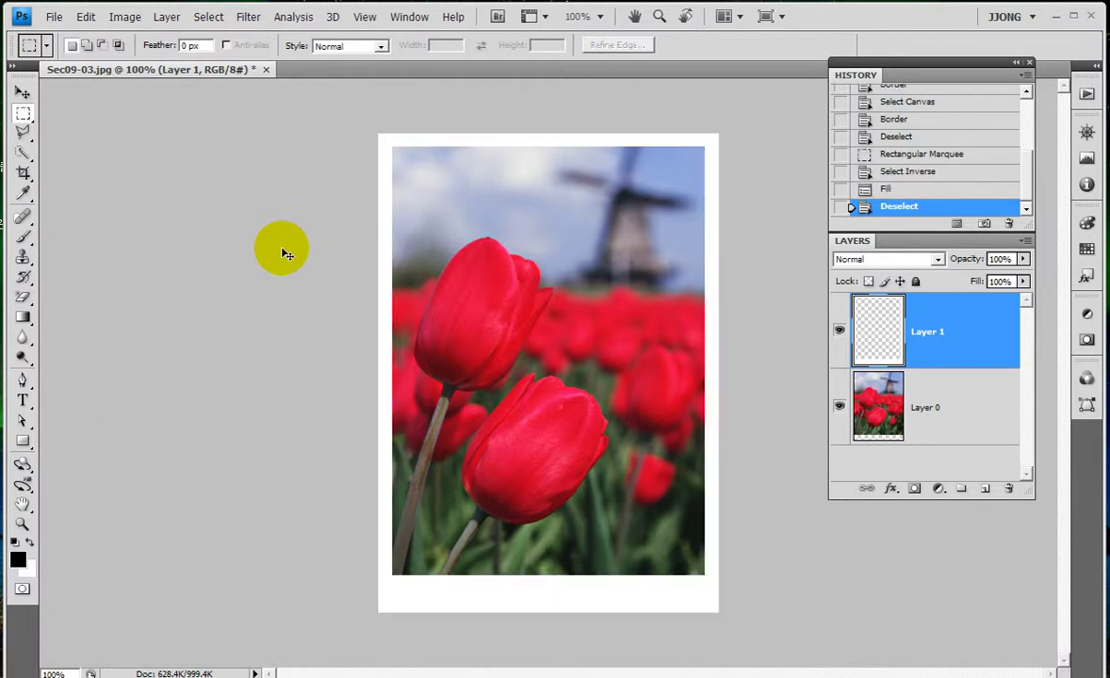
click(838, 405)
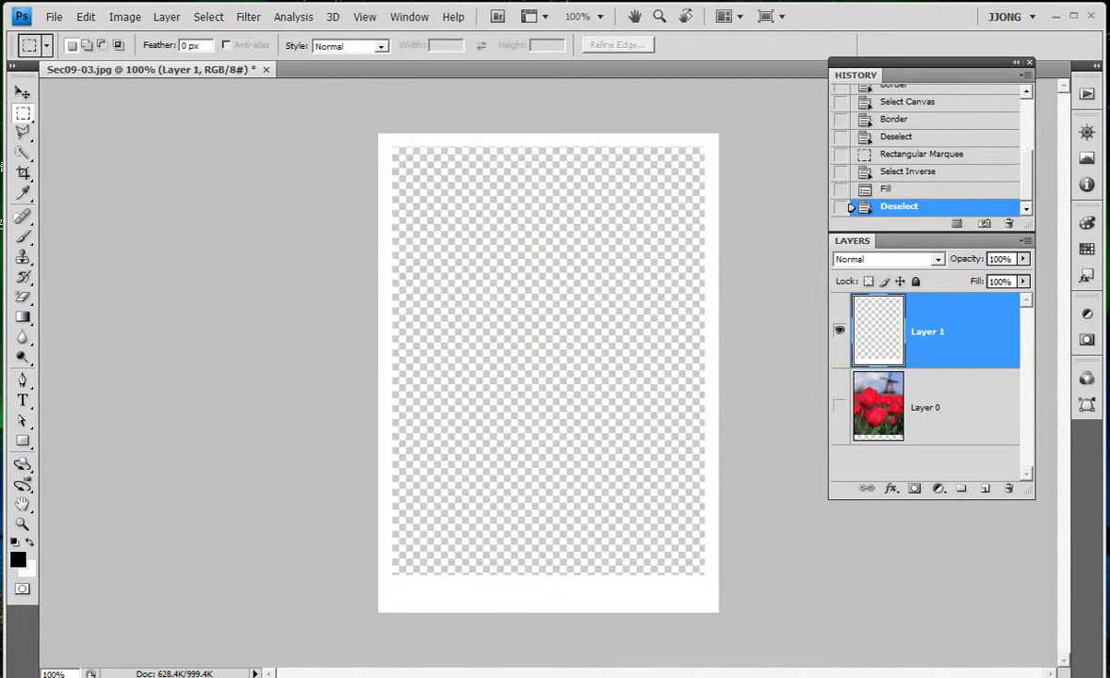
click(22, 525)
drag(377, 138, 465, 218)
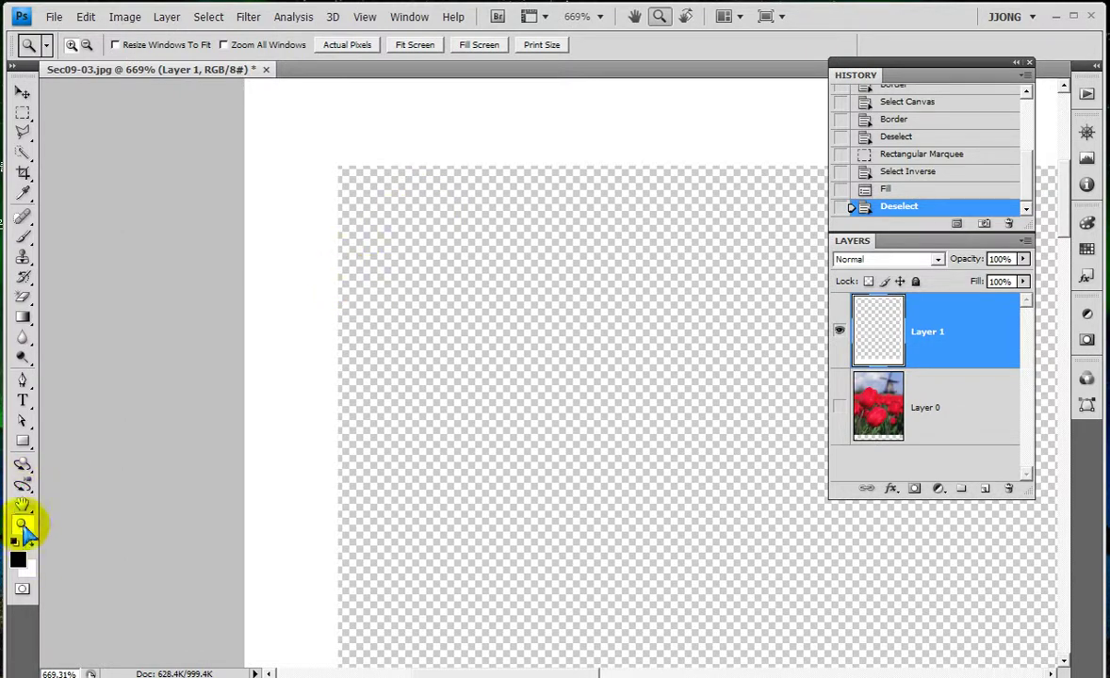
double_click(23, 524)
drag(664, 565, 798, 652)
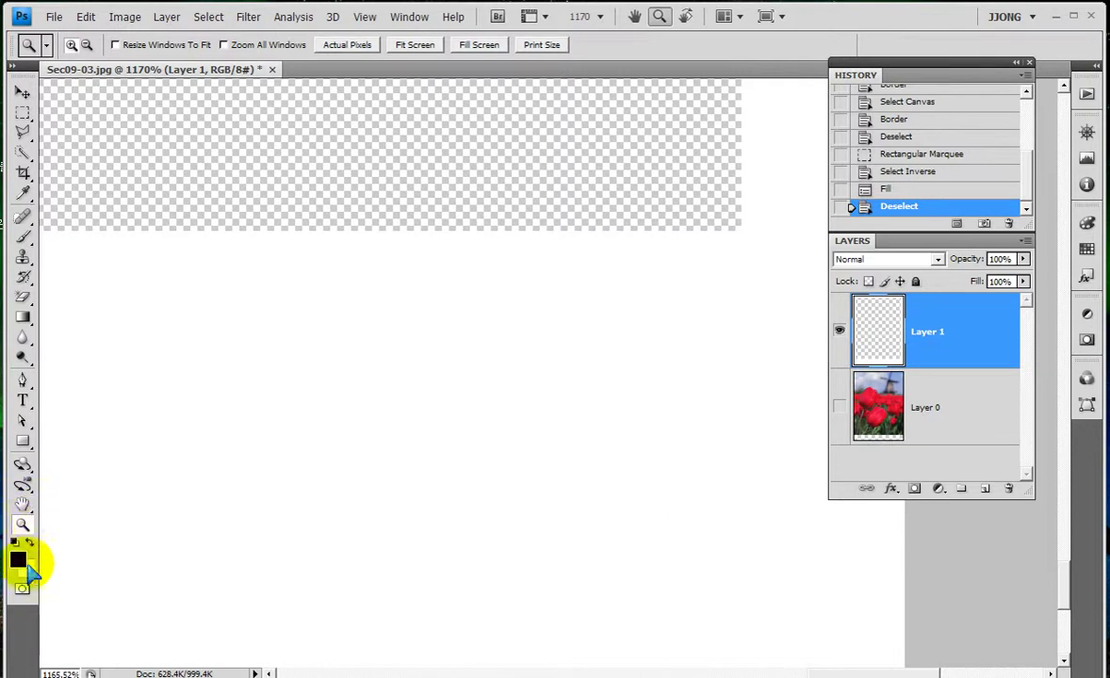
double_click(23, 525)
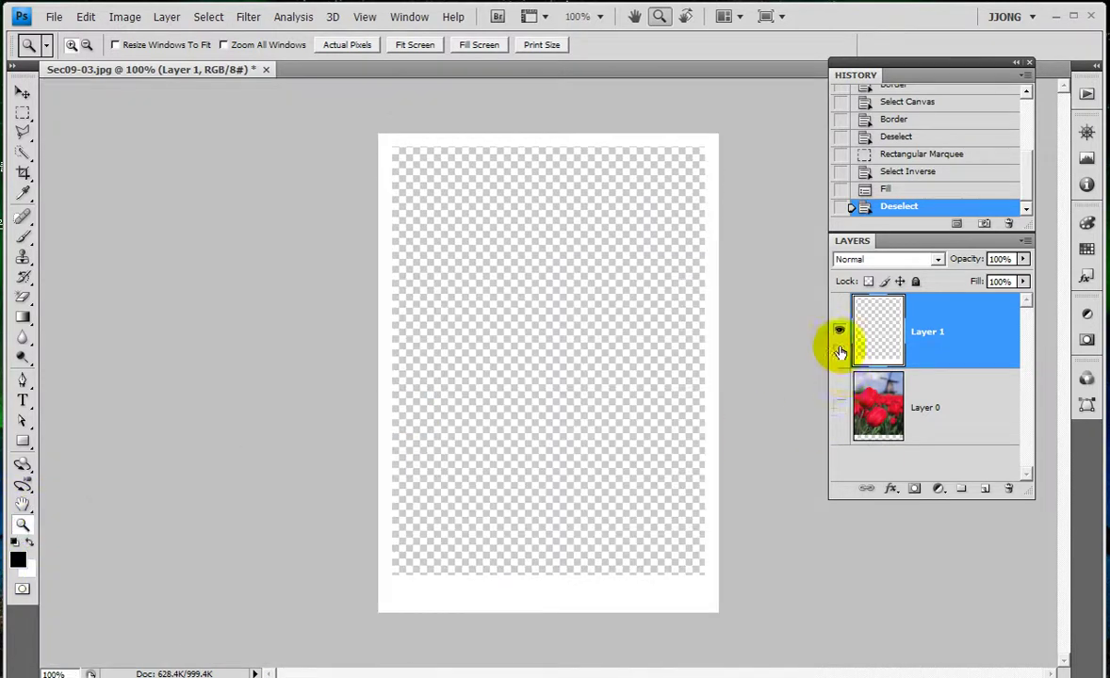
click(839, 408)
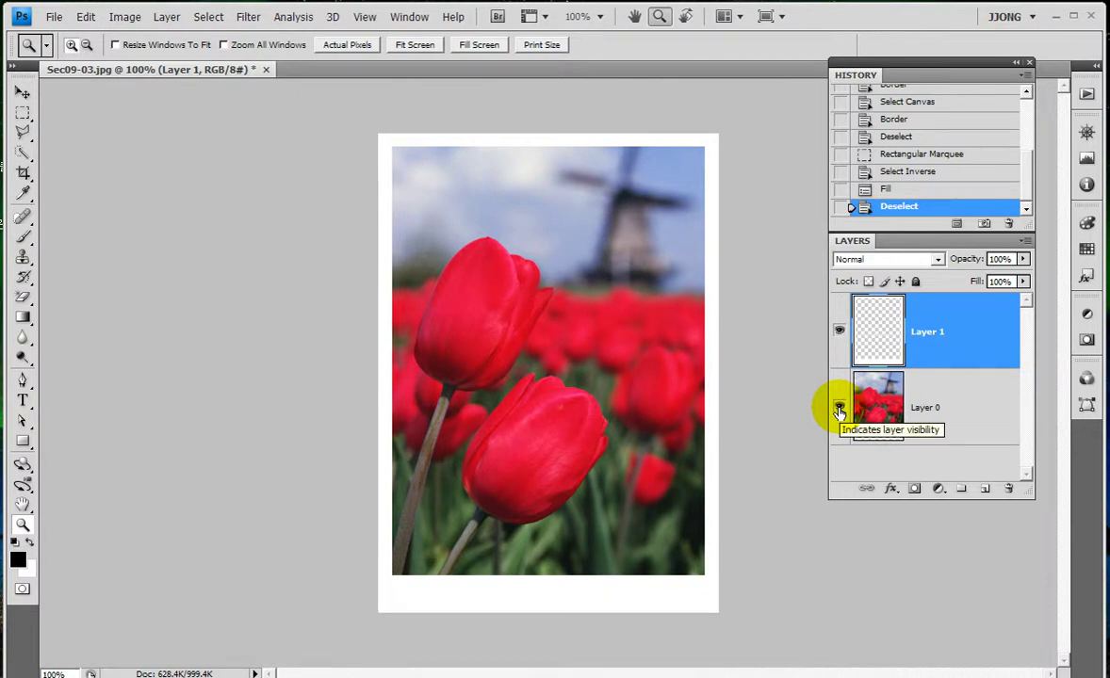
click(839, 408)
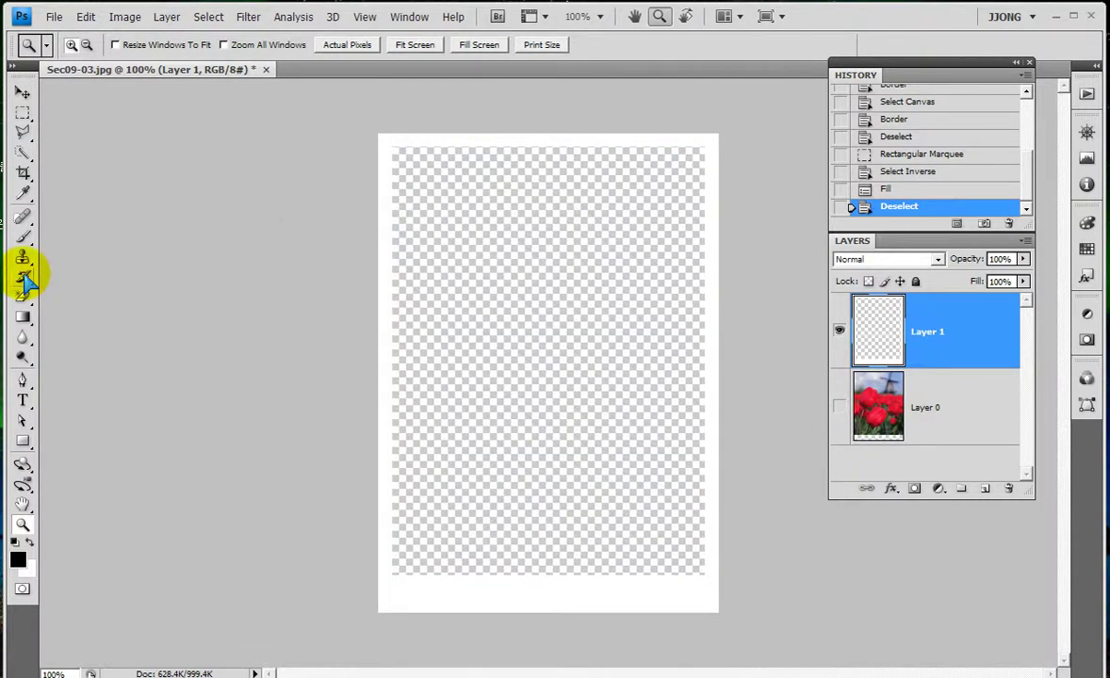
Magic Wand the frame's transparent interior and contract the selection by 5 pixels.
click(23, 154)
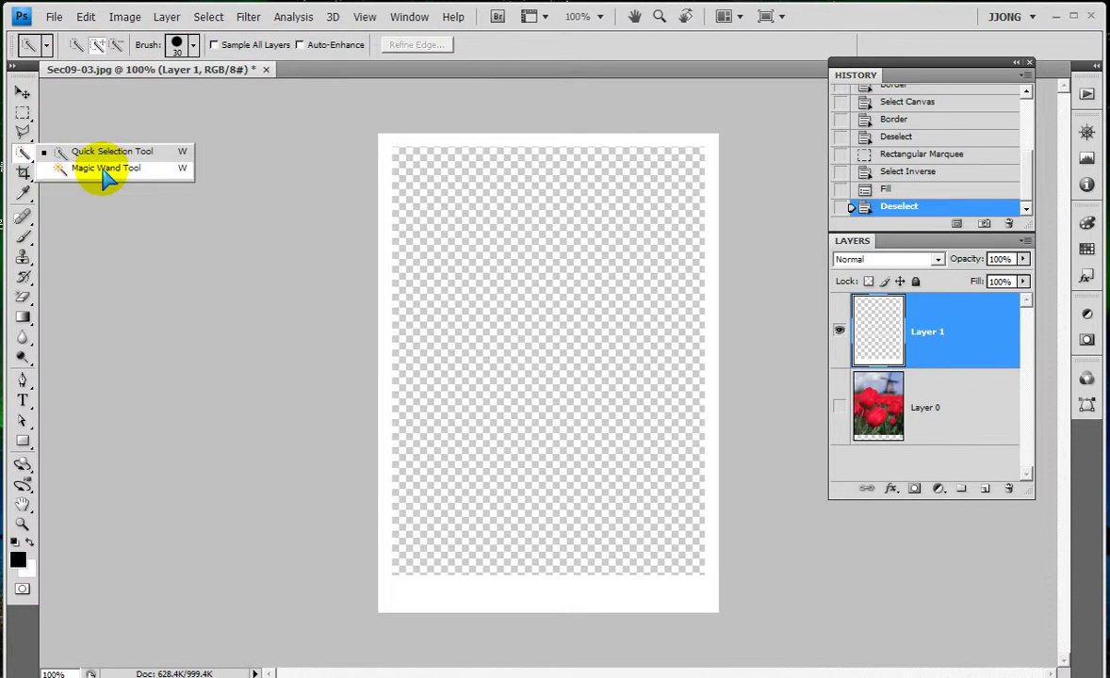
click(104, 170)
click(534, 303)
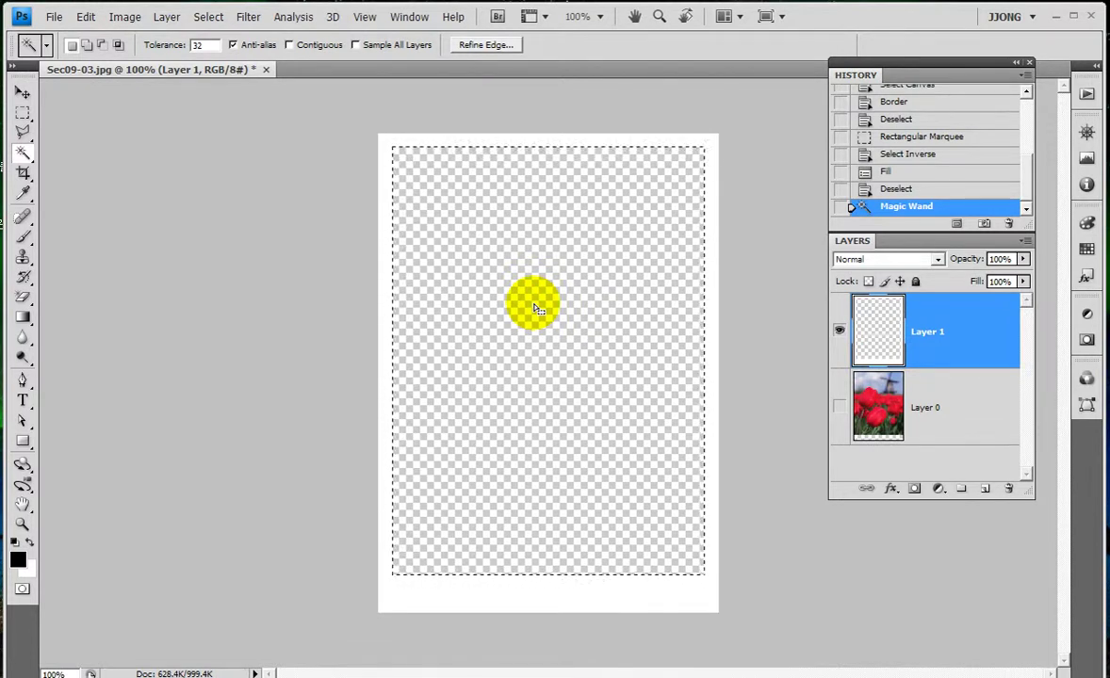
click(211, 21)
mouse_move(243, 194)
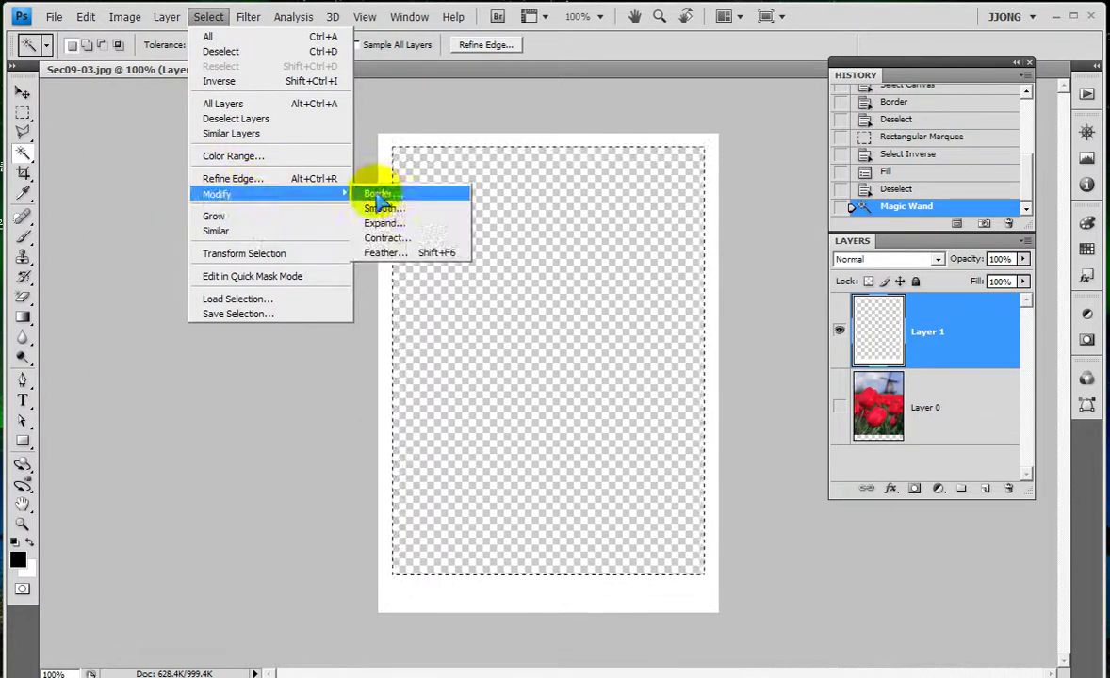
click(399, 238)
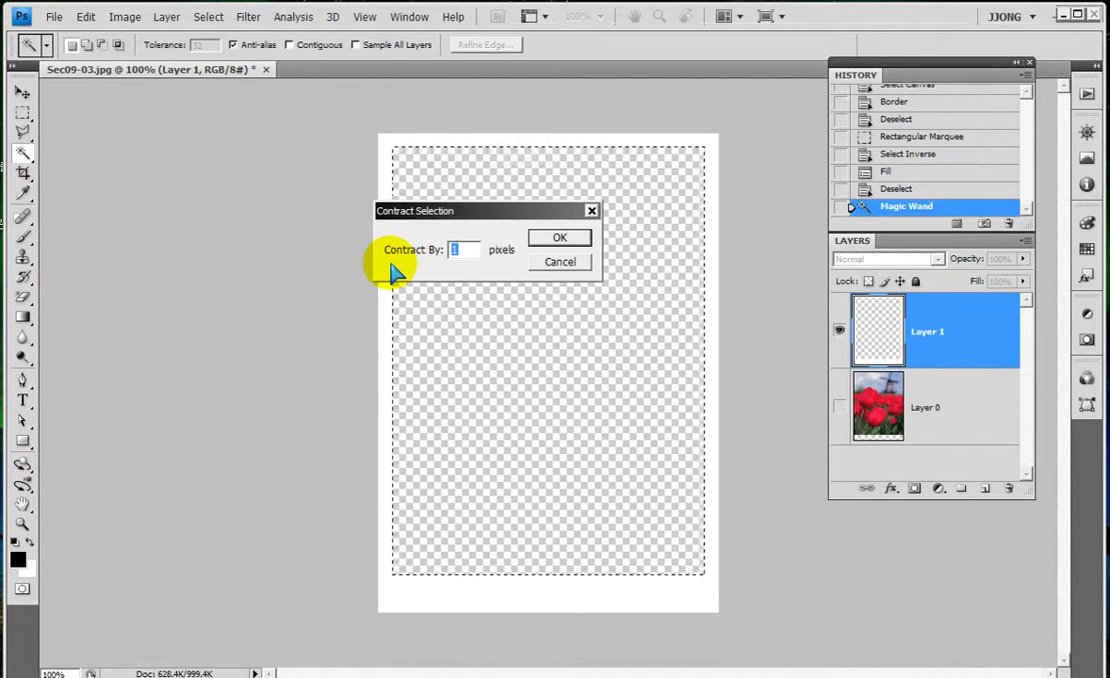
text(5)
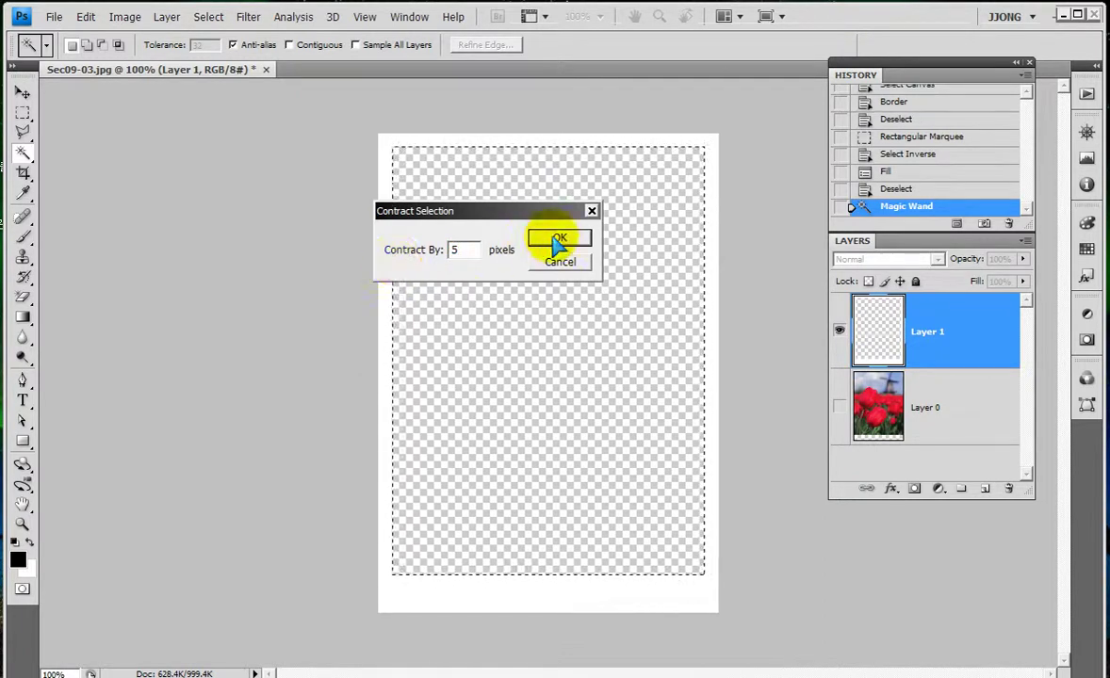
click(557, 242)
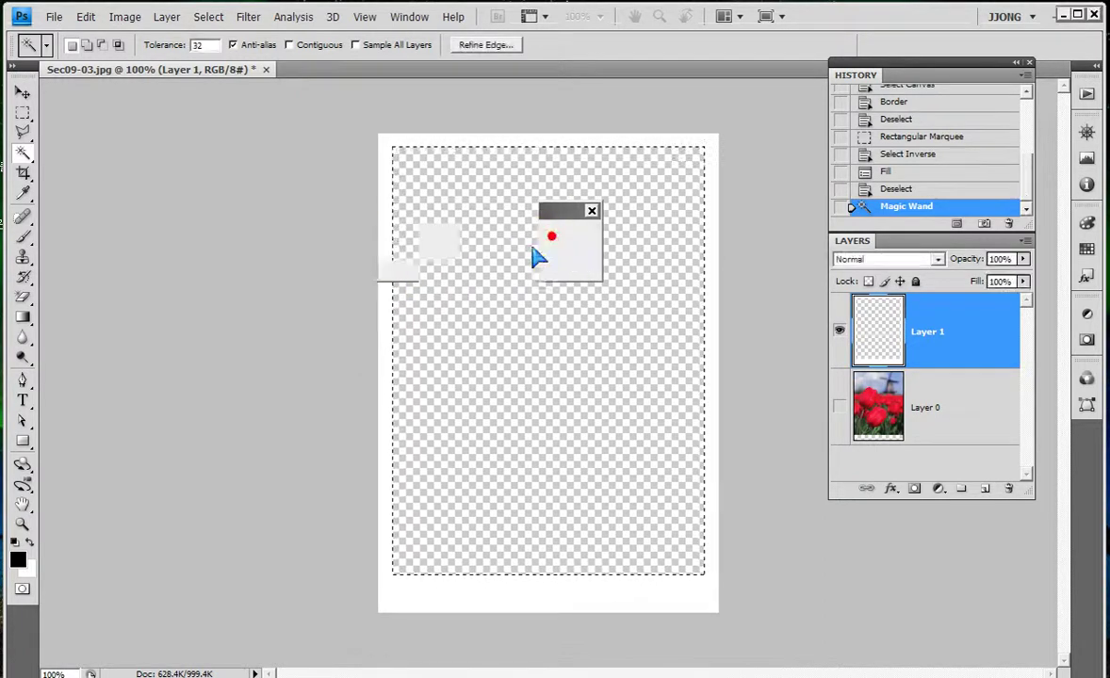
Zoom into the frame's upper-left corner to check the contracted selection, then open the Edit menu.
click(23, 525)
drag(438, 181, 438, 235)
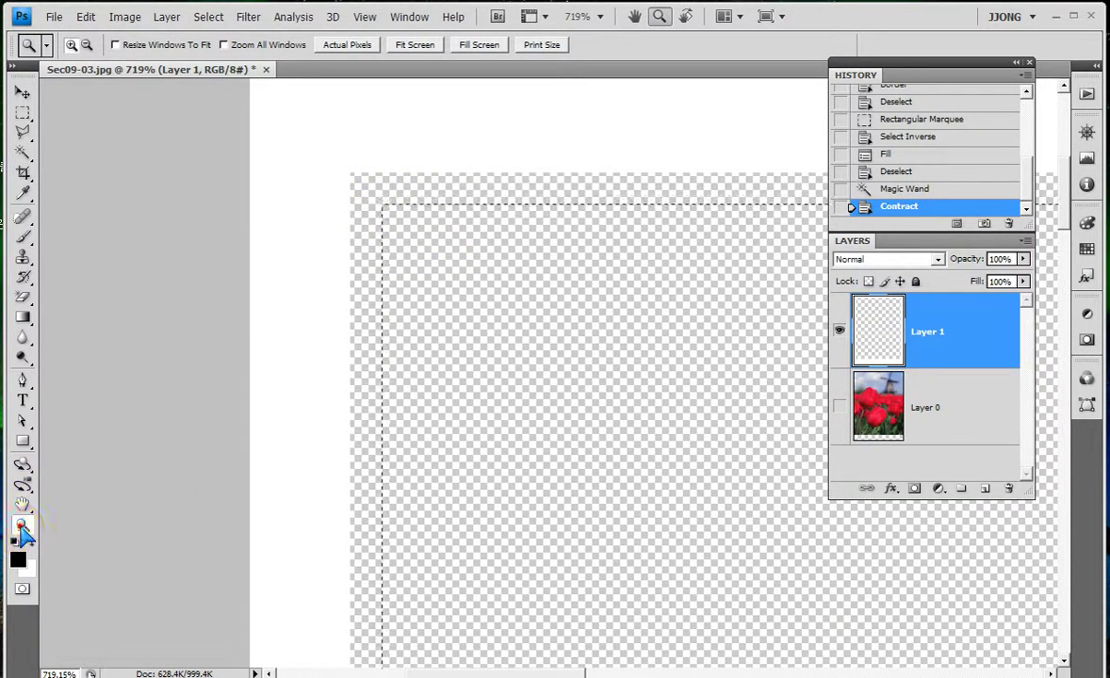
double_click(22, 527)
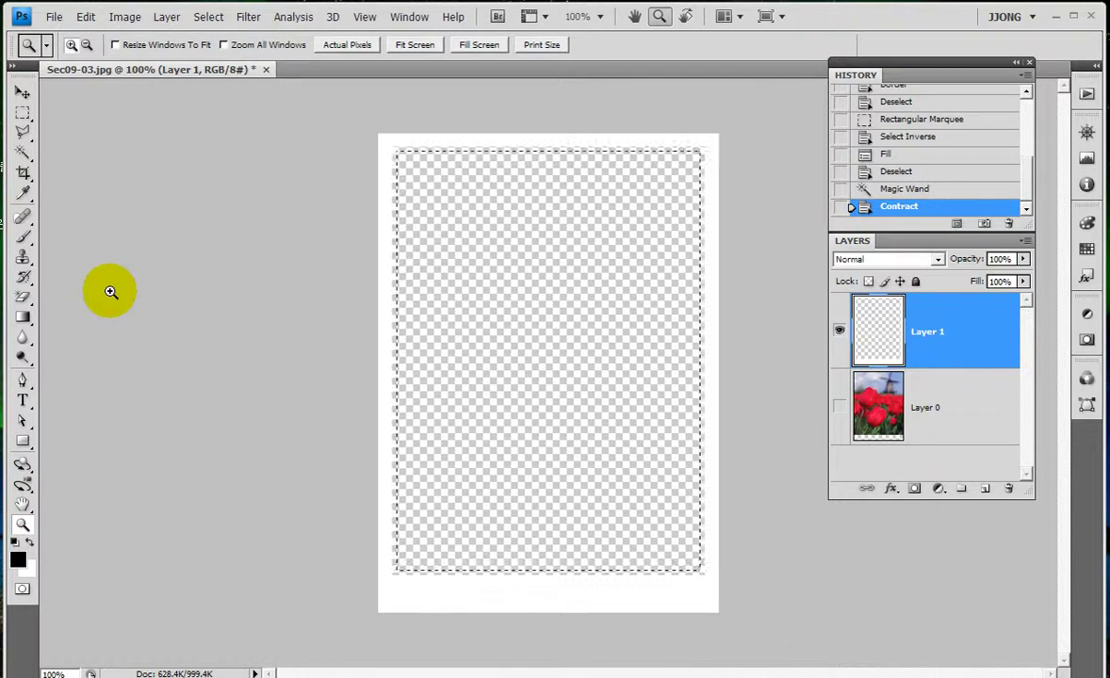
drag(383, 132, 445, 173)
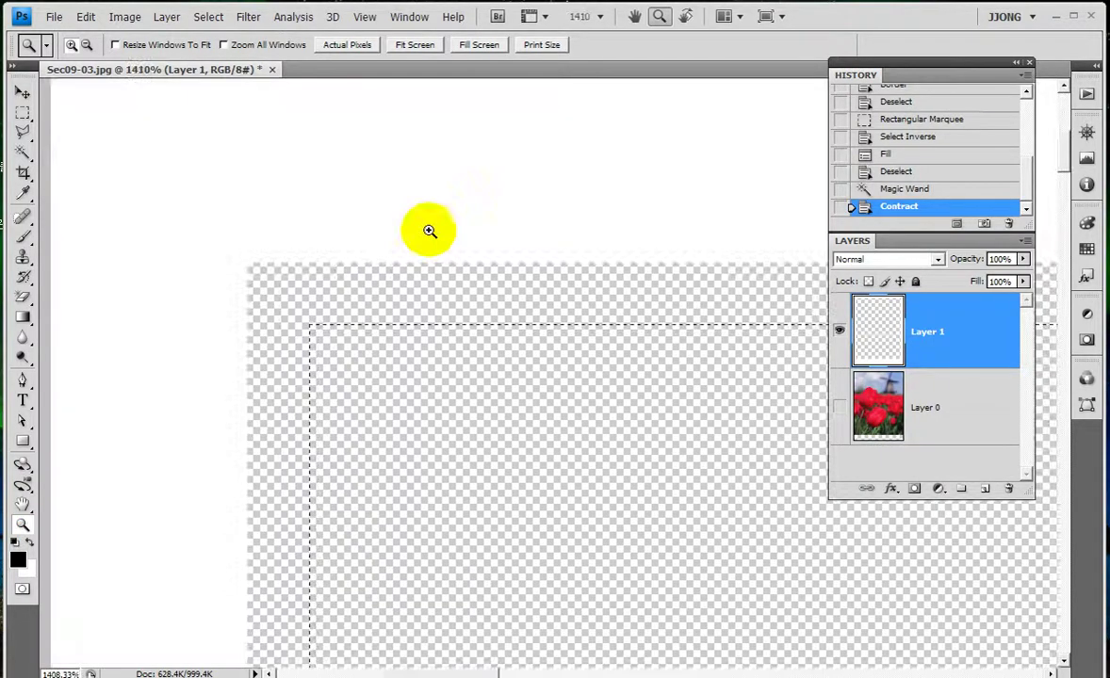
click(85, 17)
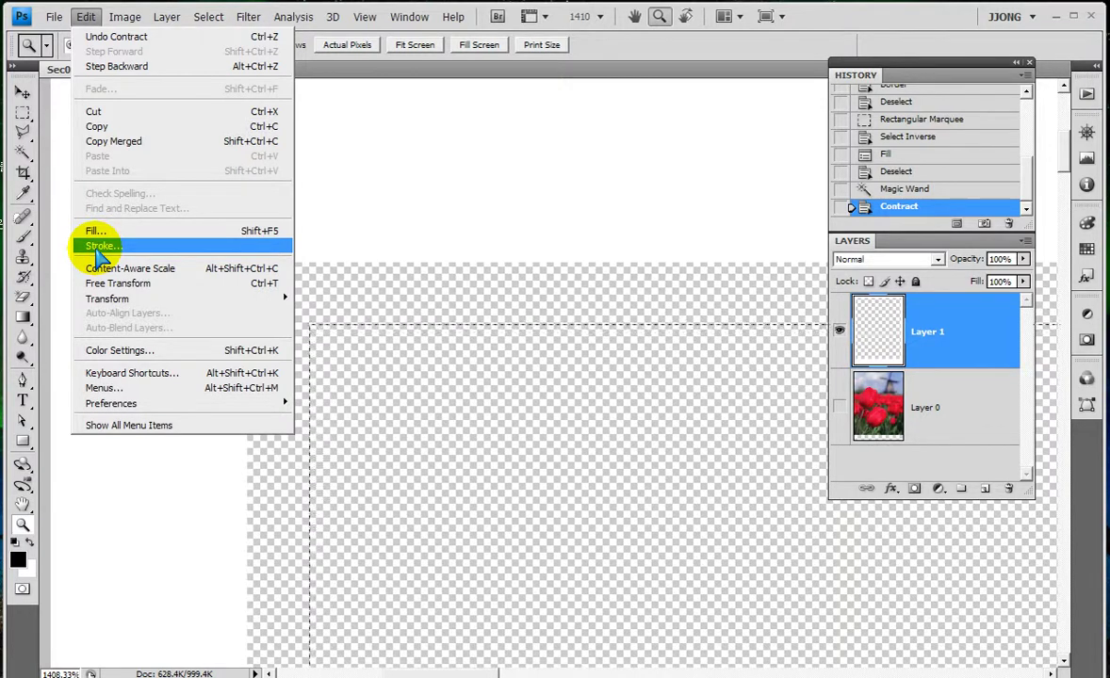
Stroke the contracted selection with a 1 px white line, then zoom in to inspect it.
click(98, 247)
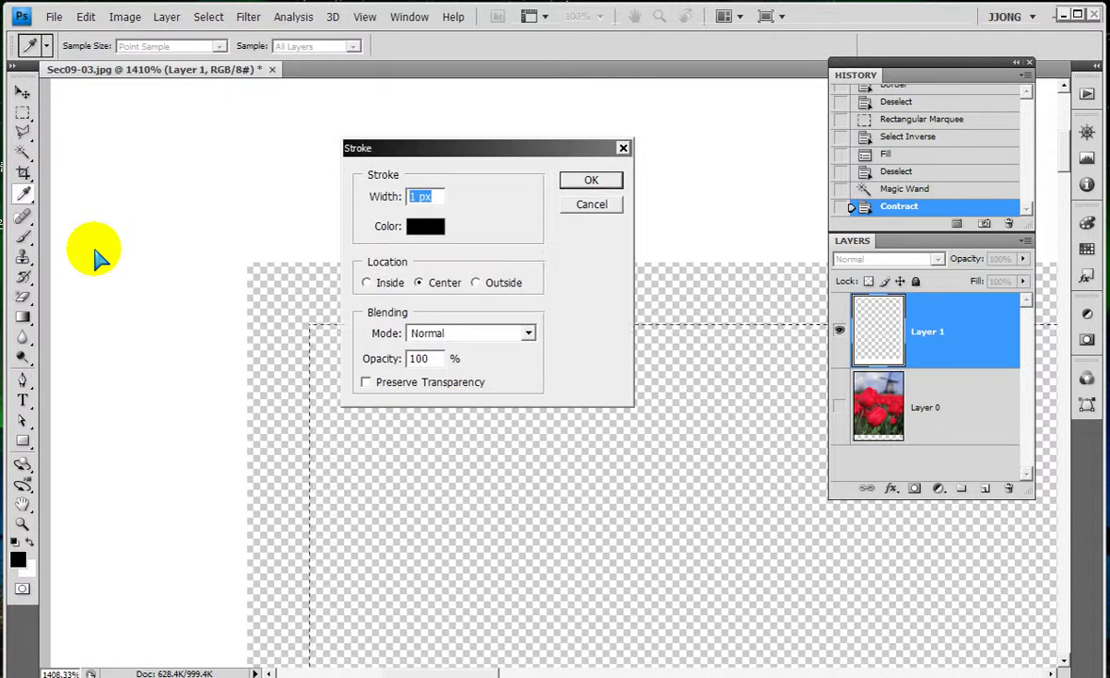
click(415, 230)
drag(388, 426, 273, 355)
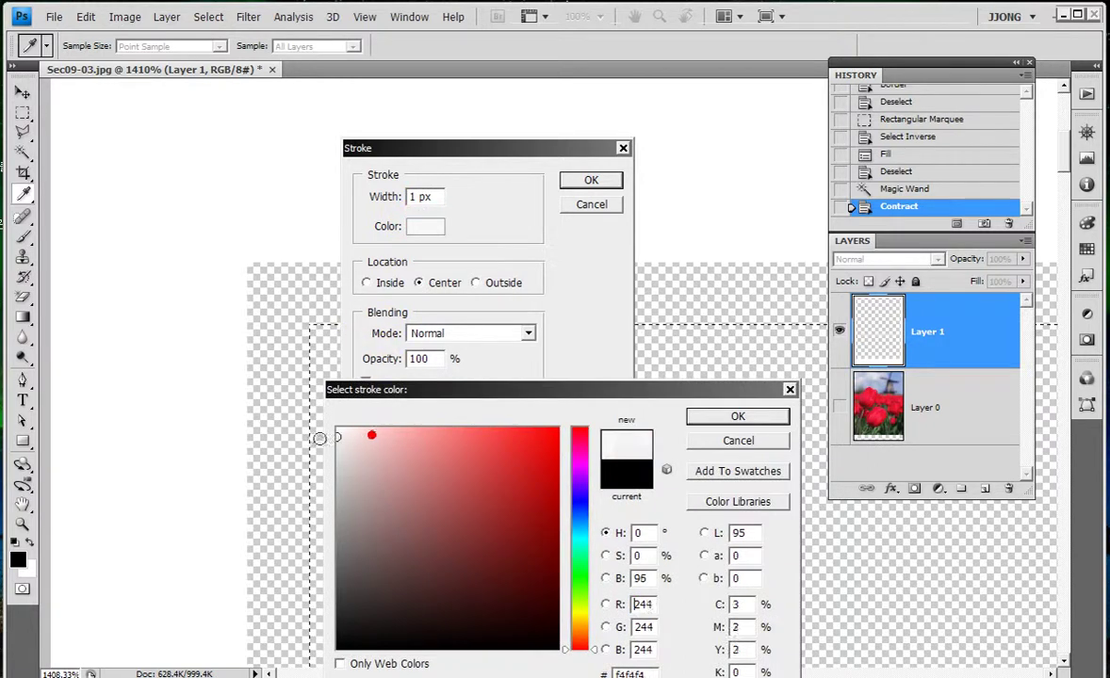
click(738, 417)
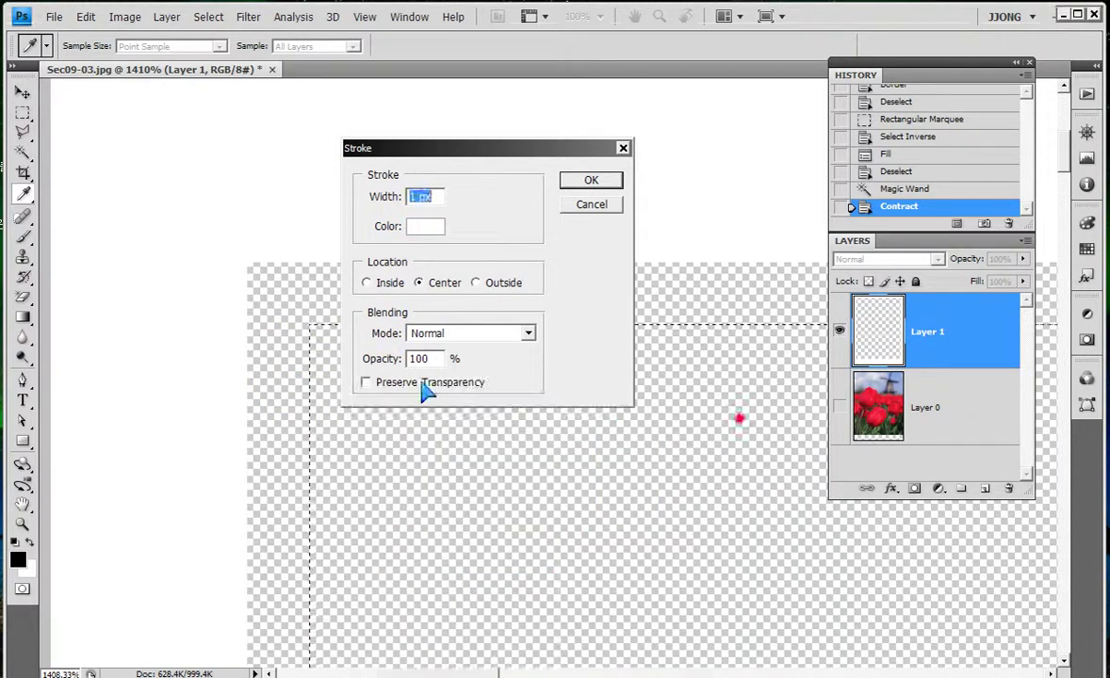
click(592, 182)
key(z)
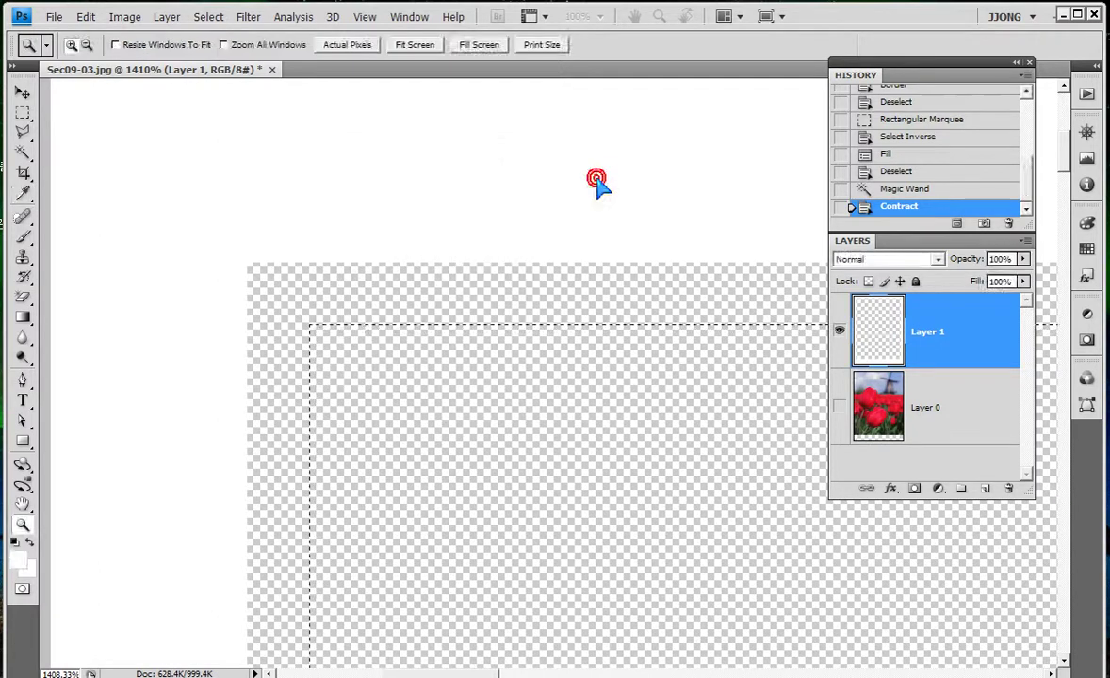
drag(280, 230, 496, 436)
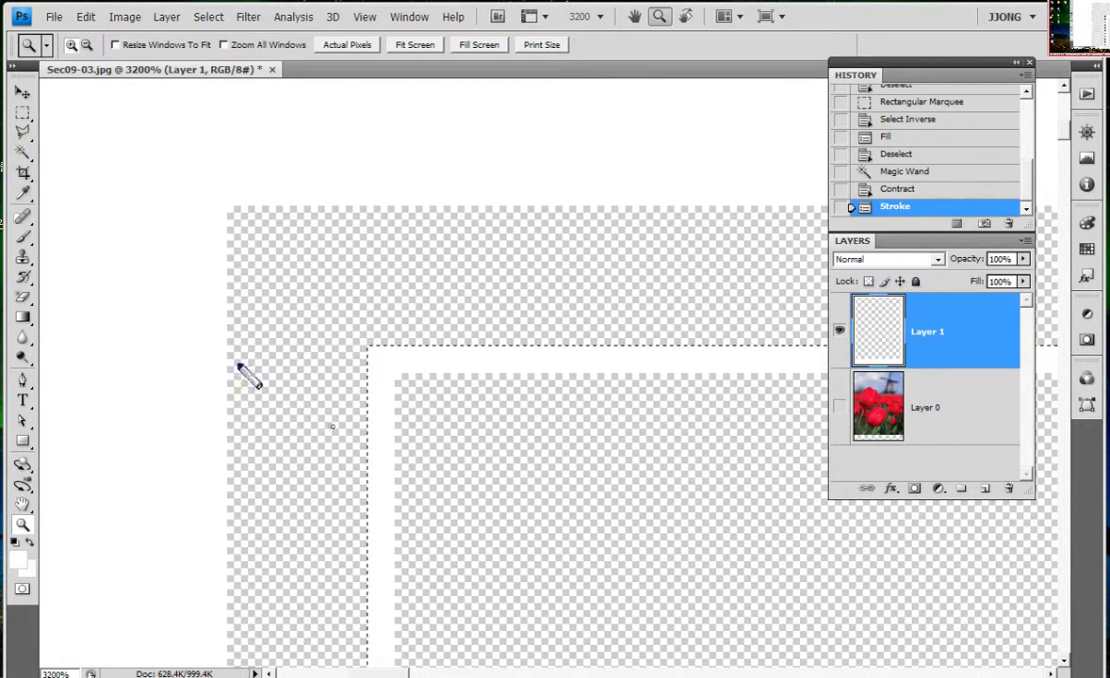
mouse_move(366, 346)
mouse_down()
mouse_move(795, 350)
mouse_move(391, 345)
mouse_move(372, 404)
mouse_move(374, 643)
mouse_up()
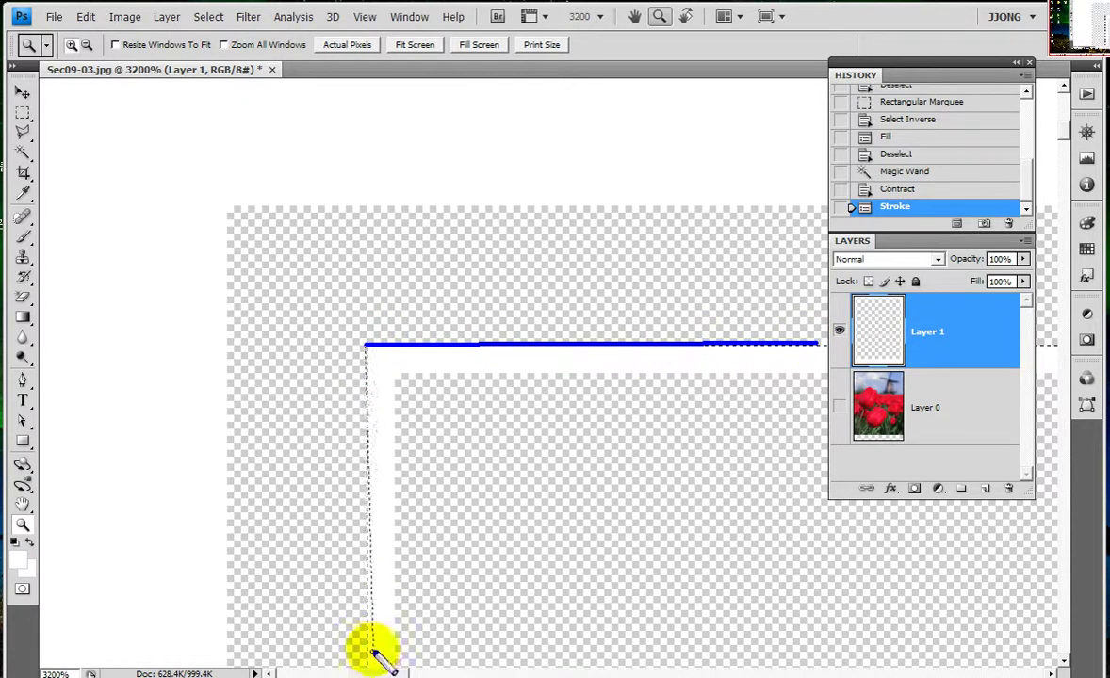
shift+click(366, 659)
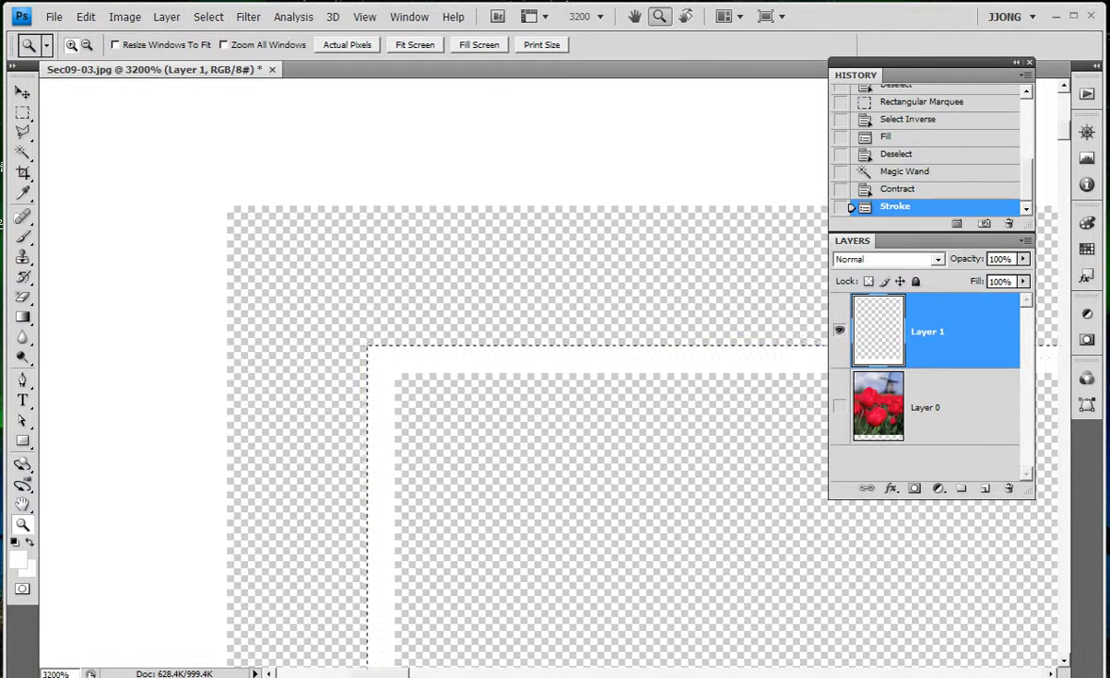
Open the Image menu from the menu bar.
click(209, 18)
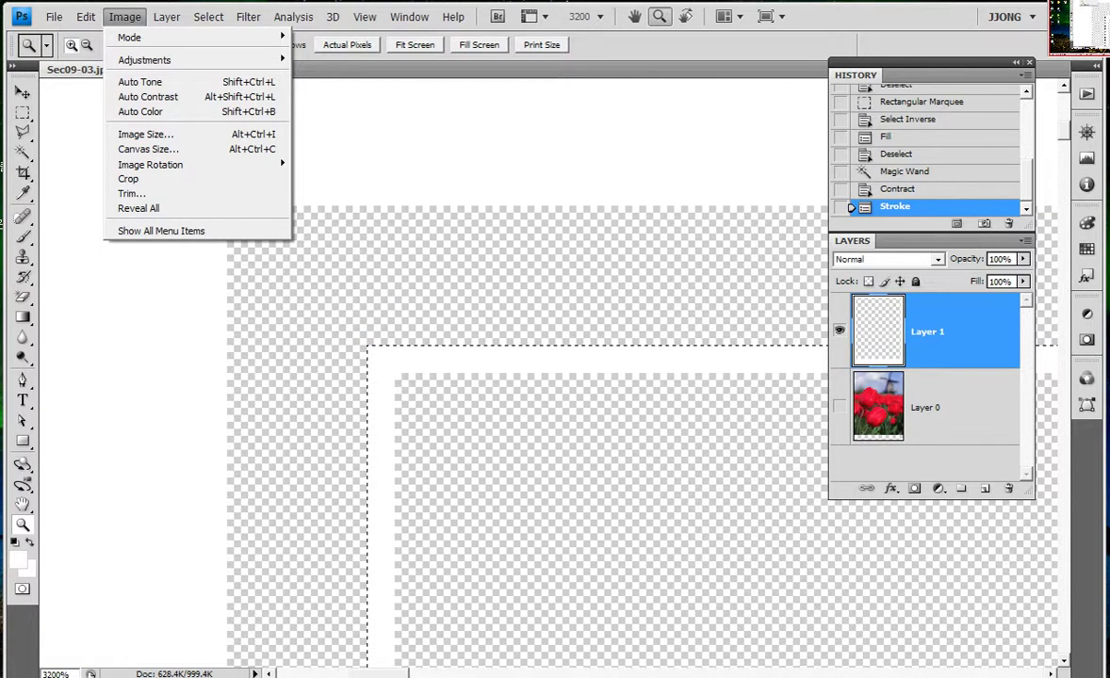
Mark where the inner line will go, then dismiss the Image menu.
drag(365, 345, 750, 345)
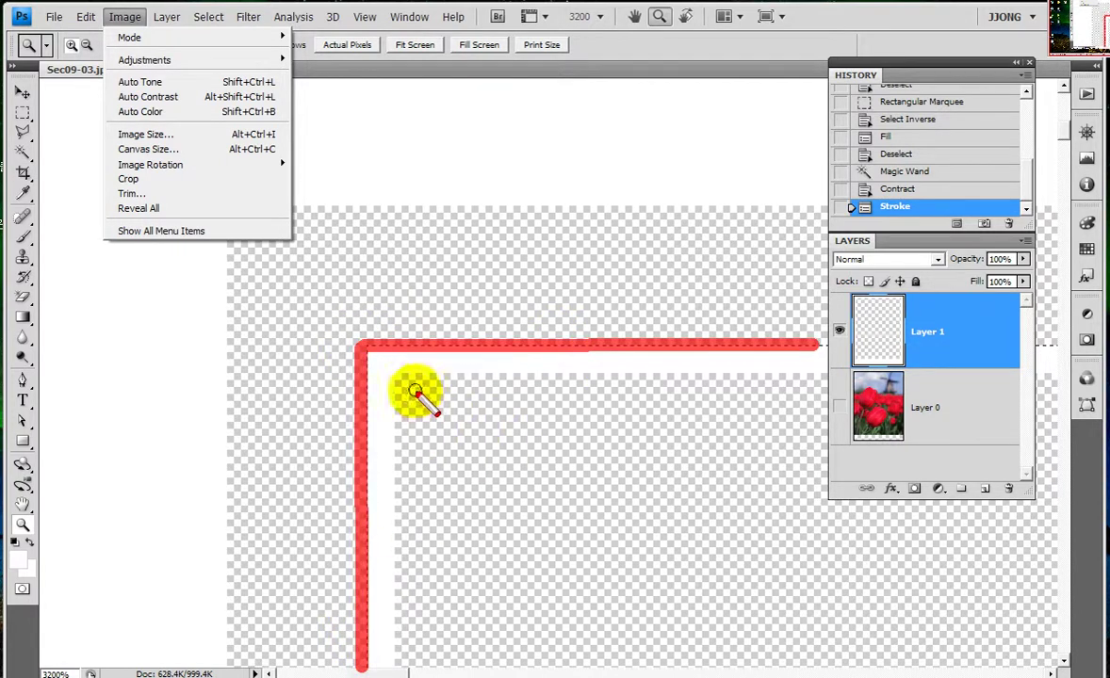
drag(428, 406, 834, 407)
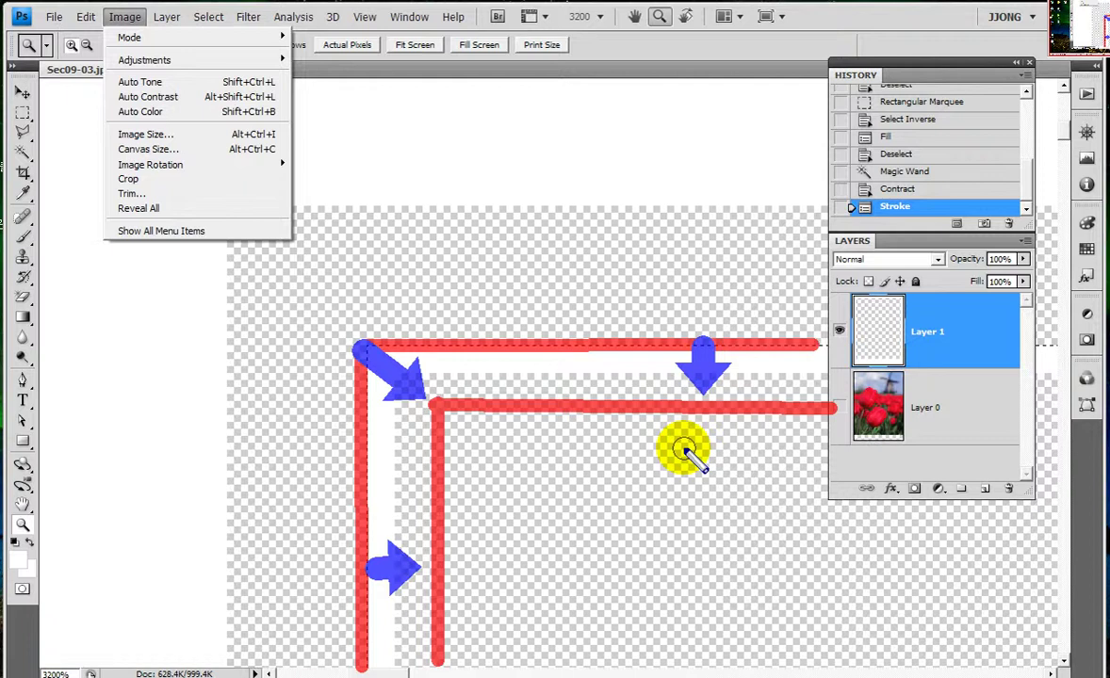
click(684, 452)
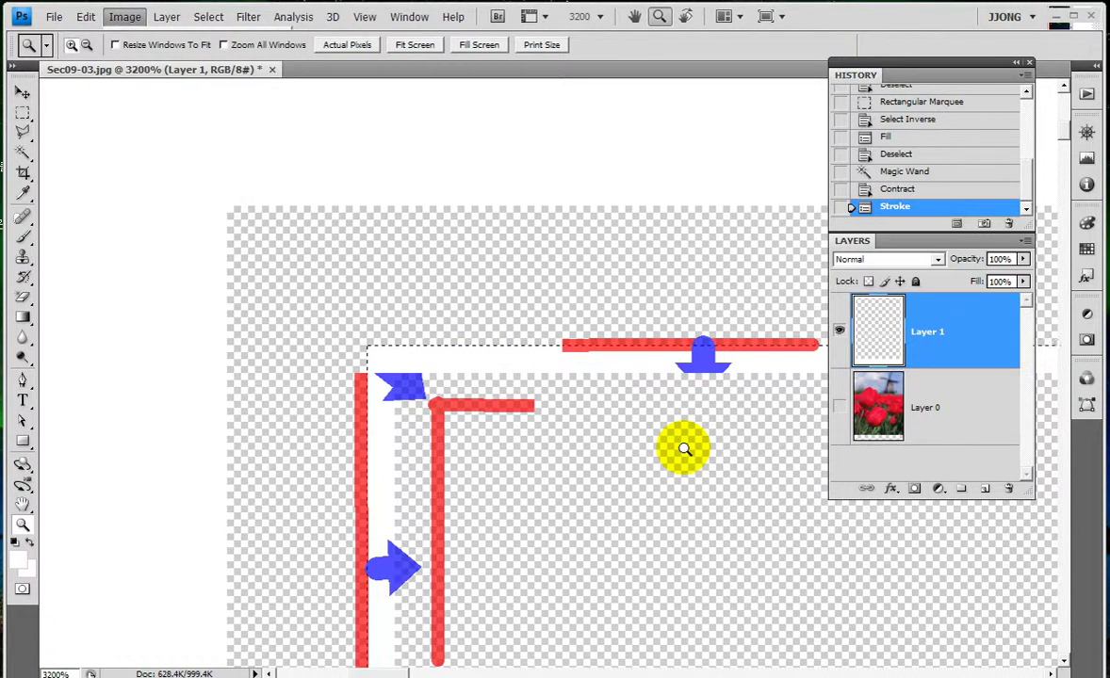
Contract the selection by 2 pixels.
click(208, 17)
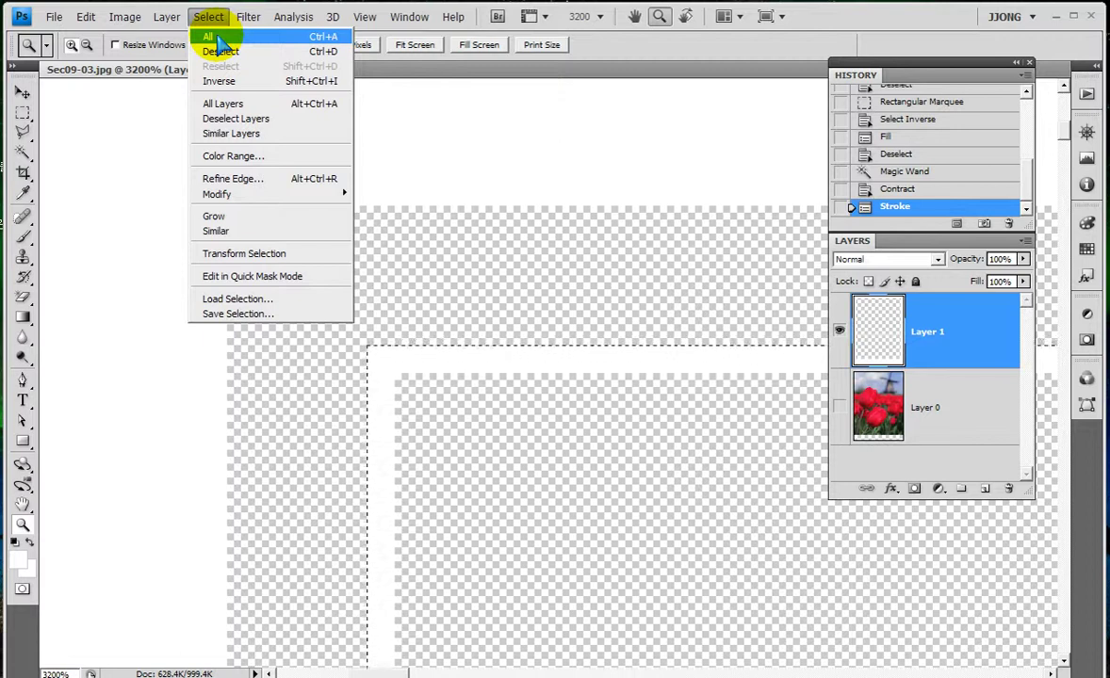
mouse_move(219, 194)
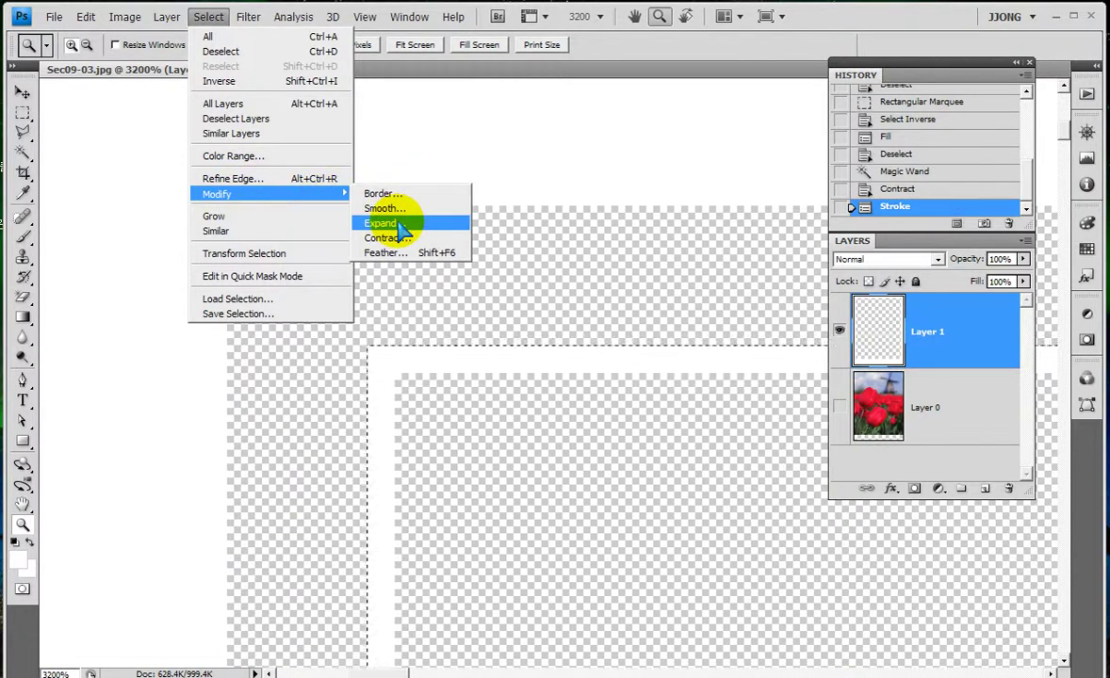
click(393, 240)
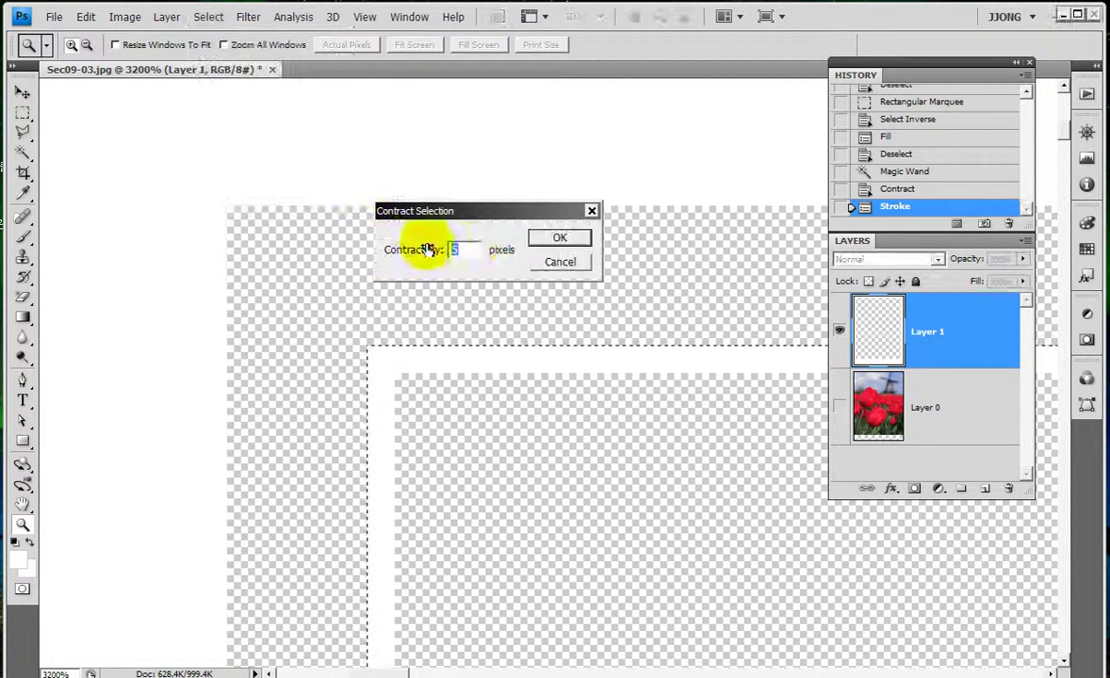
text(2)
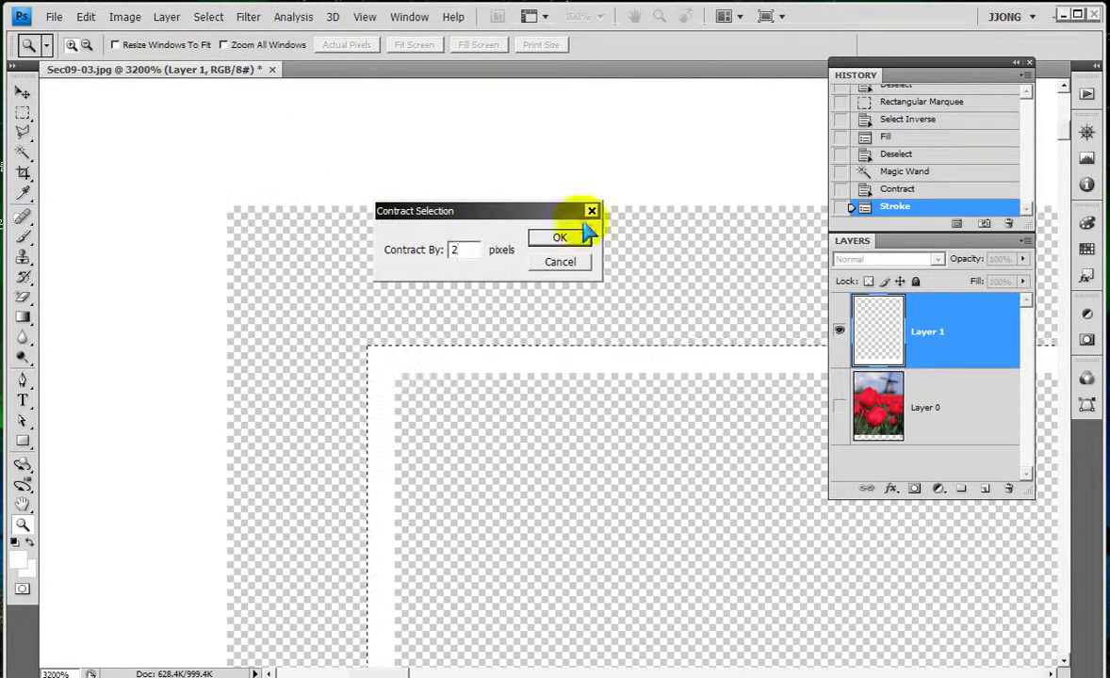
click(564, 239)
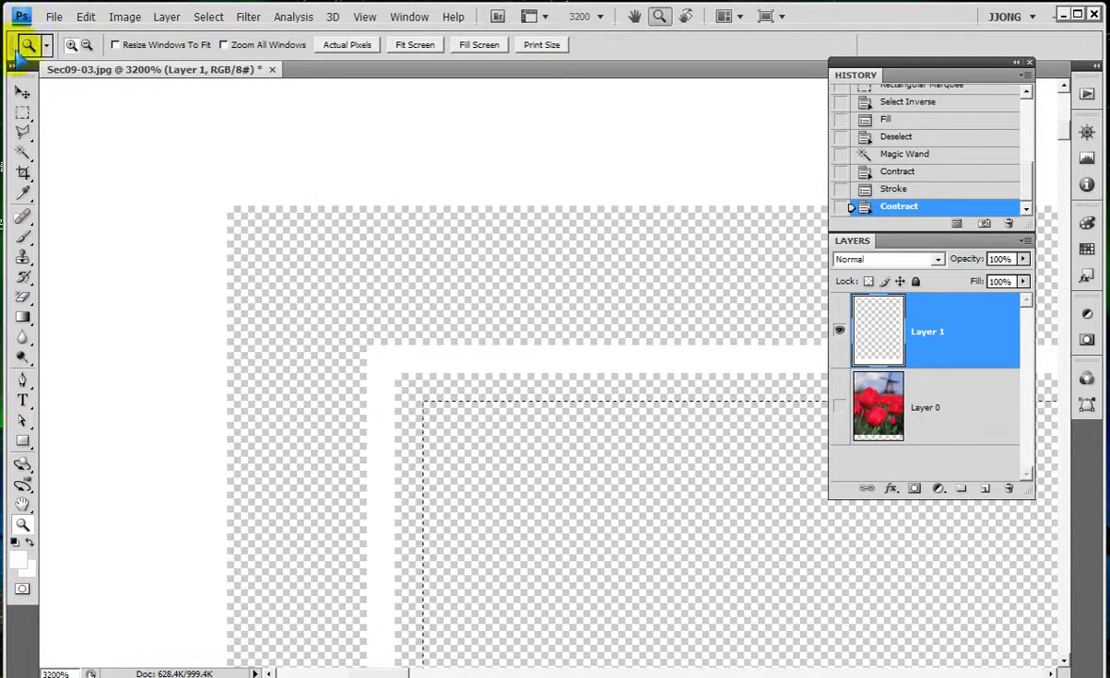
Stroke it with 1 px white, deselect, and show the tulip layer (Layer 0).
click(86, 17)
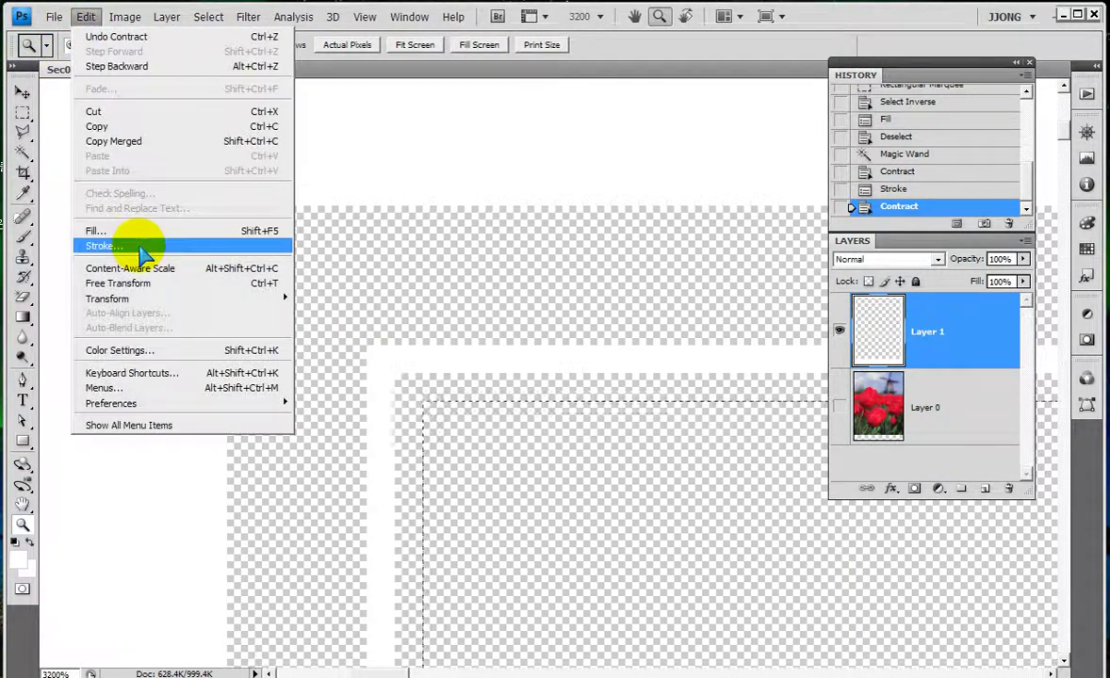
click(142, 245)
click(591, 180)
key(z)
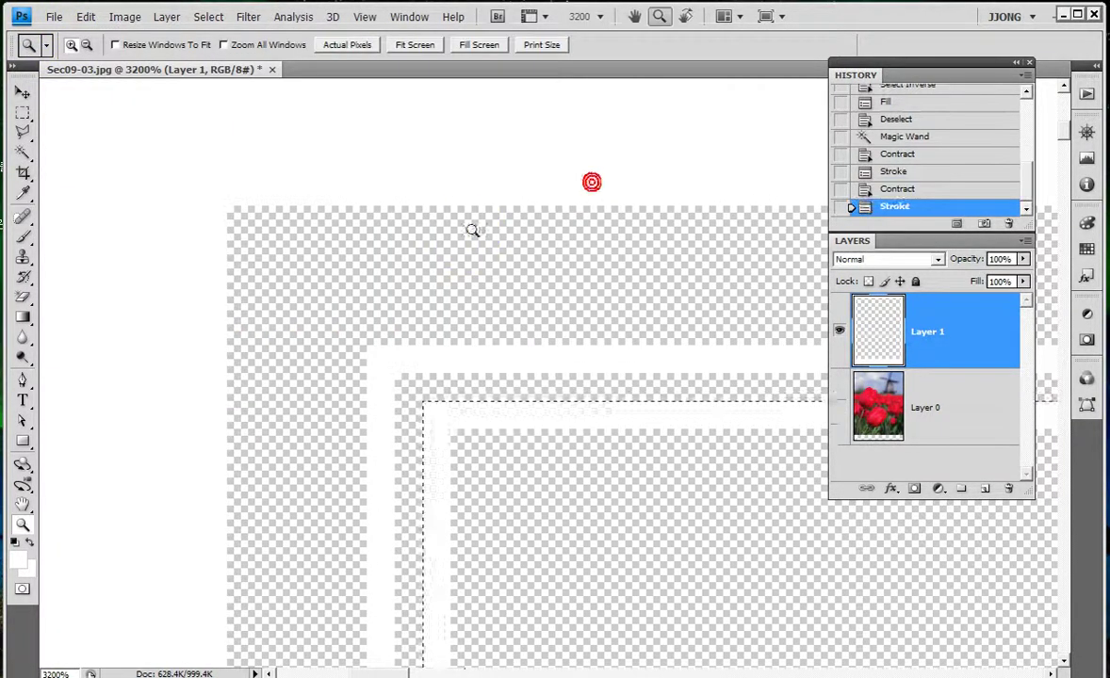
key(ctrl+1)
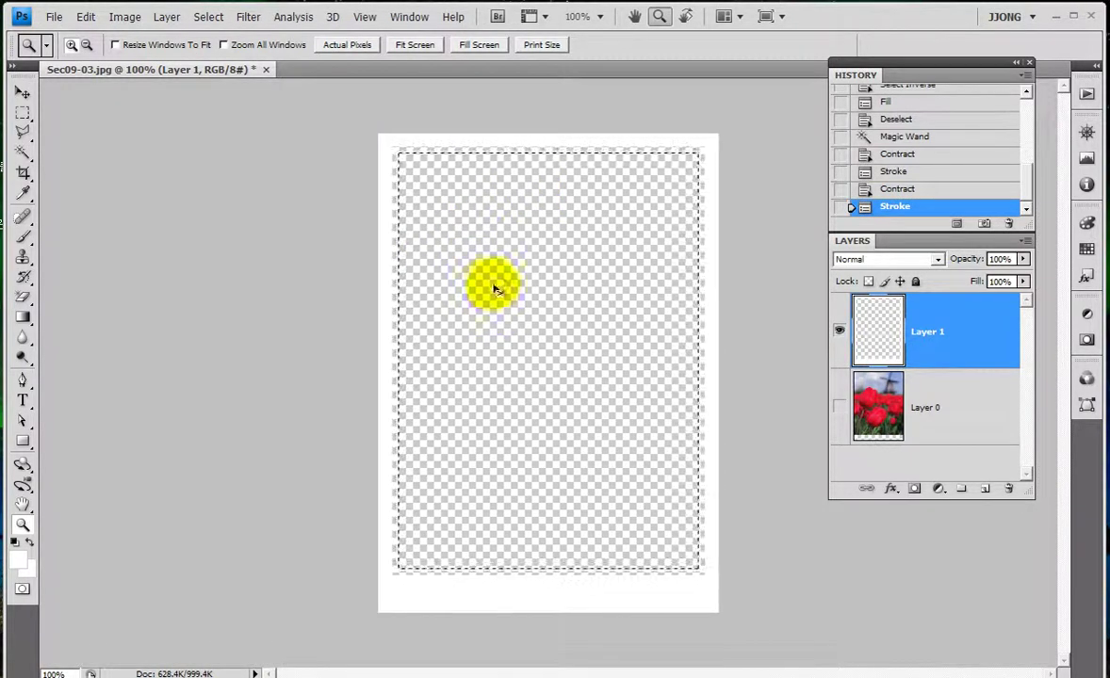
key(ctrl+d)
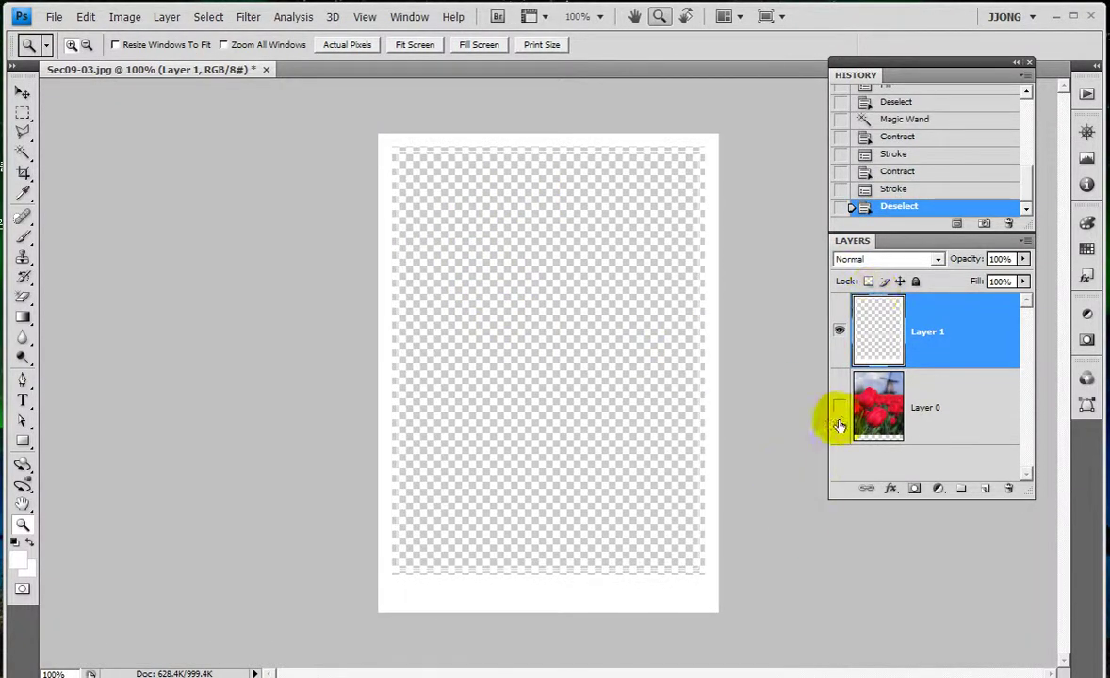
click(838, 408)
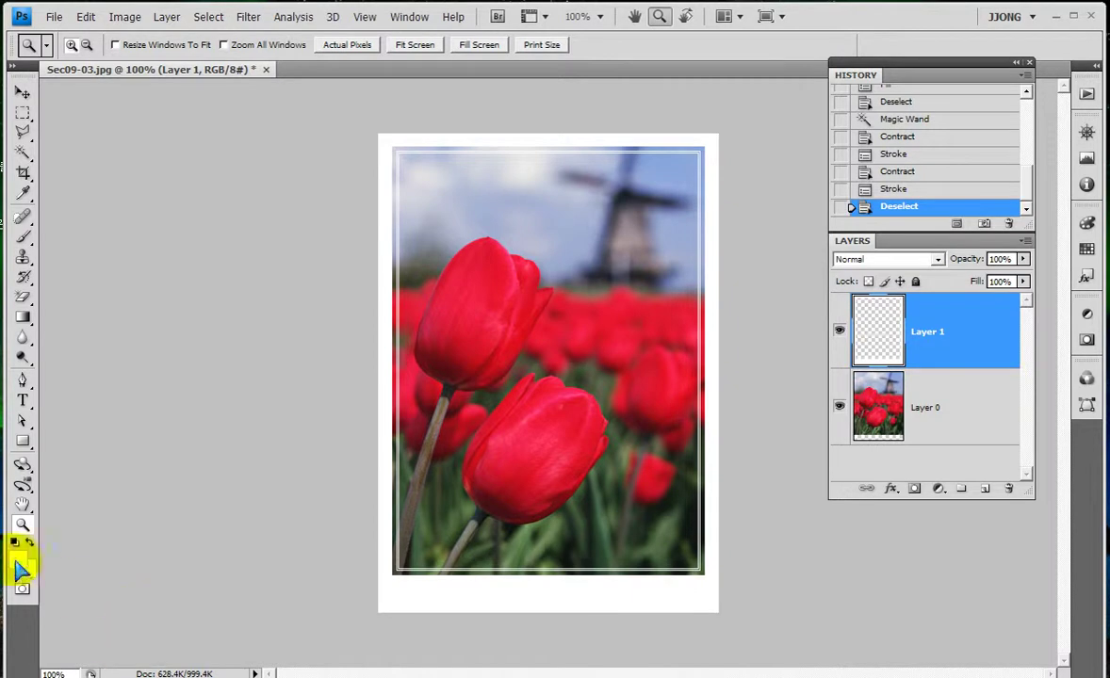
Reset to default black foreground, zoom onto the bottom edge, and move the History panel aside.
drag(471, 528, 660, 621)
click(15, 543)
click(1028, 63)
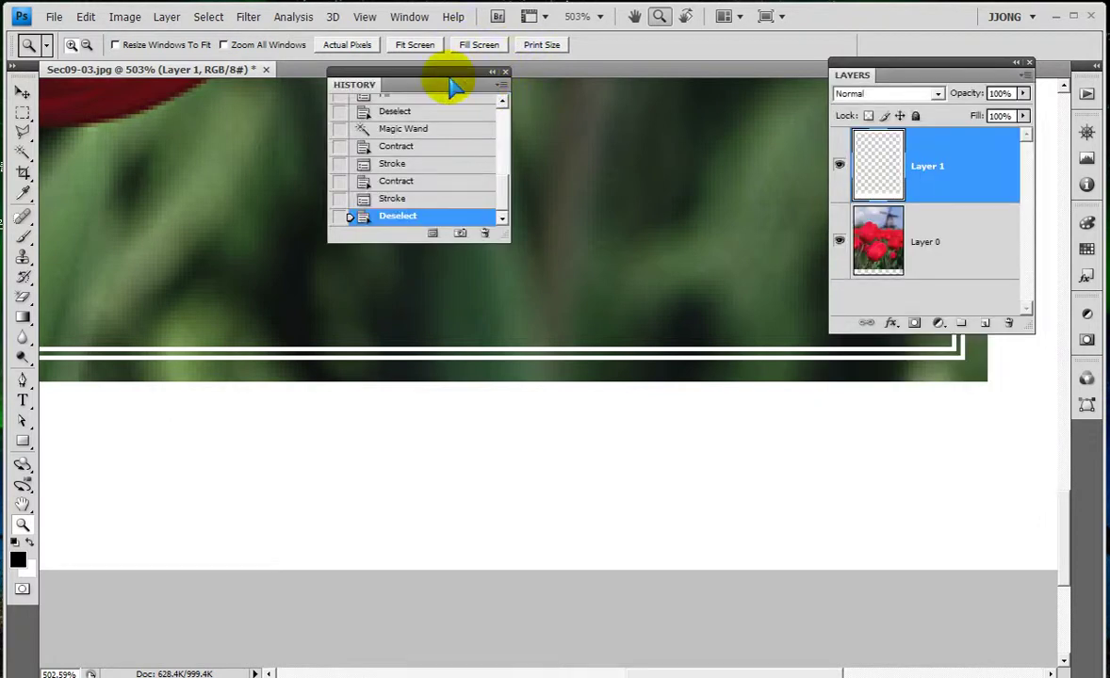
drag(471, 61, 523, 633)
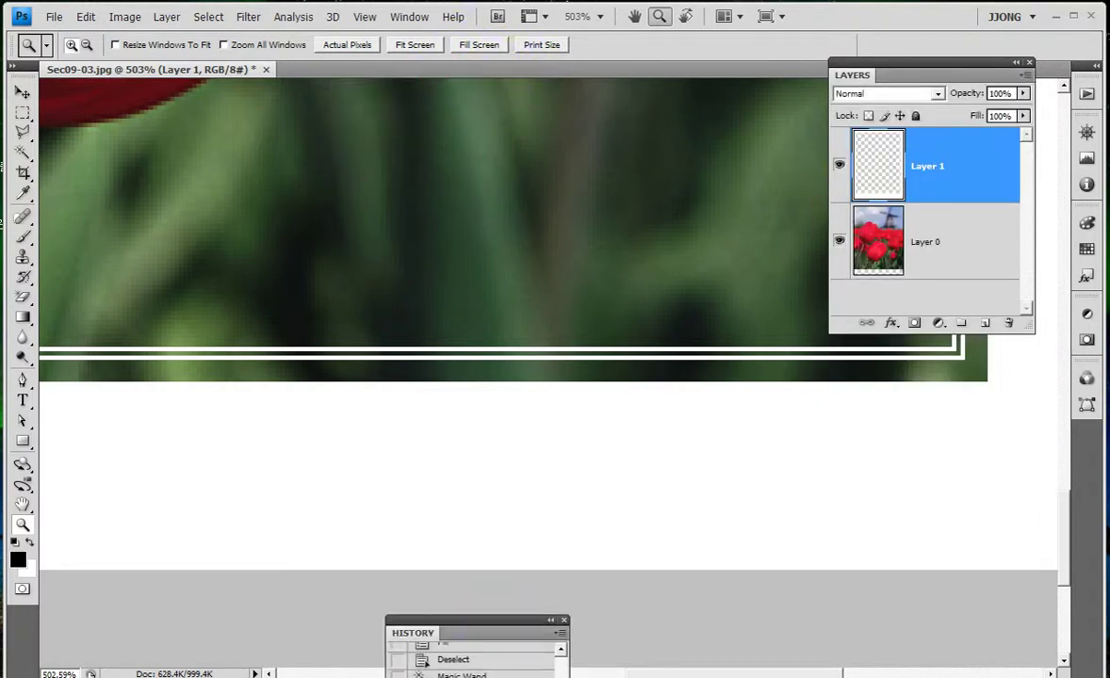
Type the Korean title 튤립축제 in the bottom white band and shift it lower left.
click(23, 400)
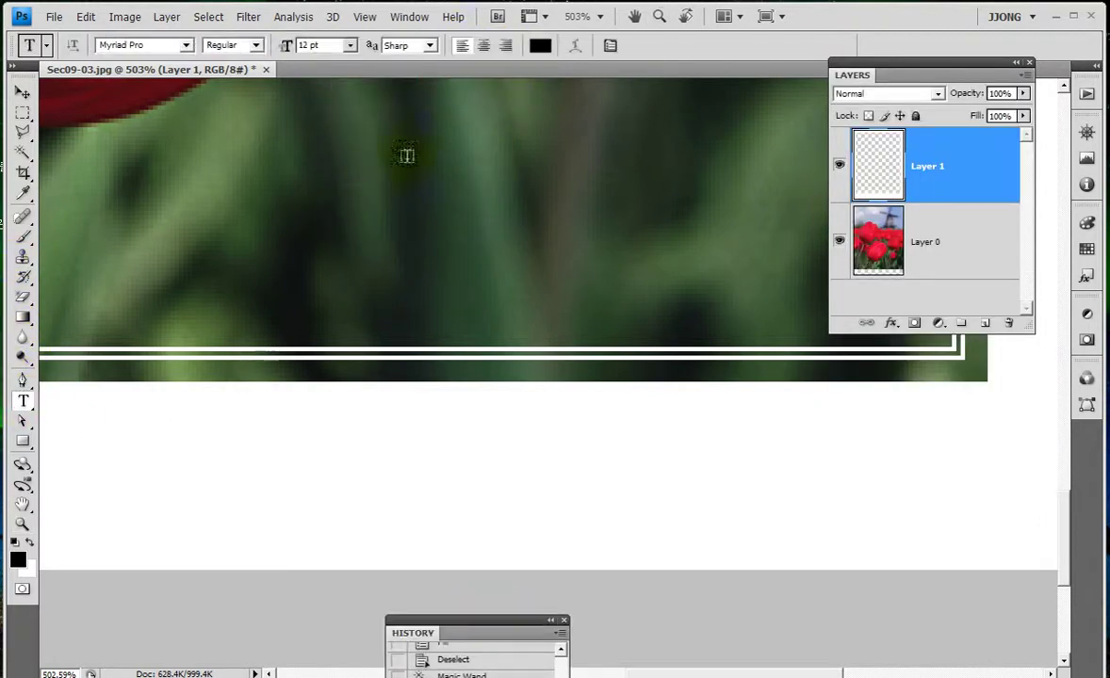
click(558, 452)
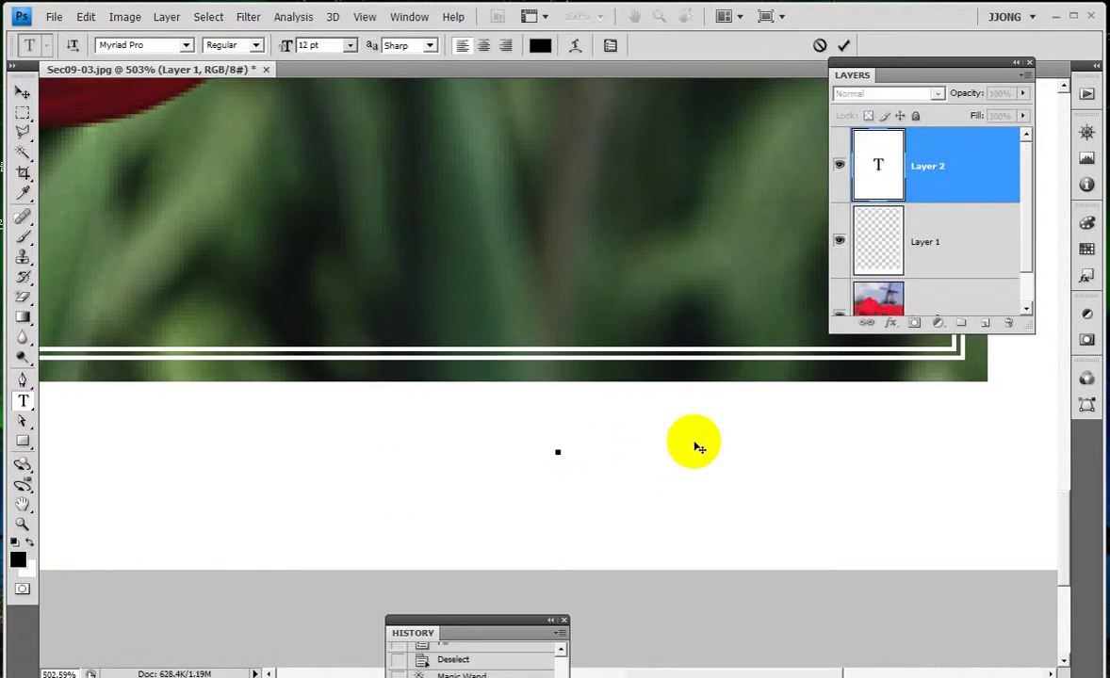
text(튜틀립)
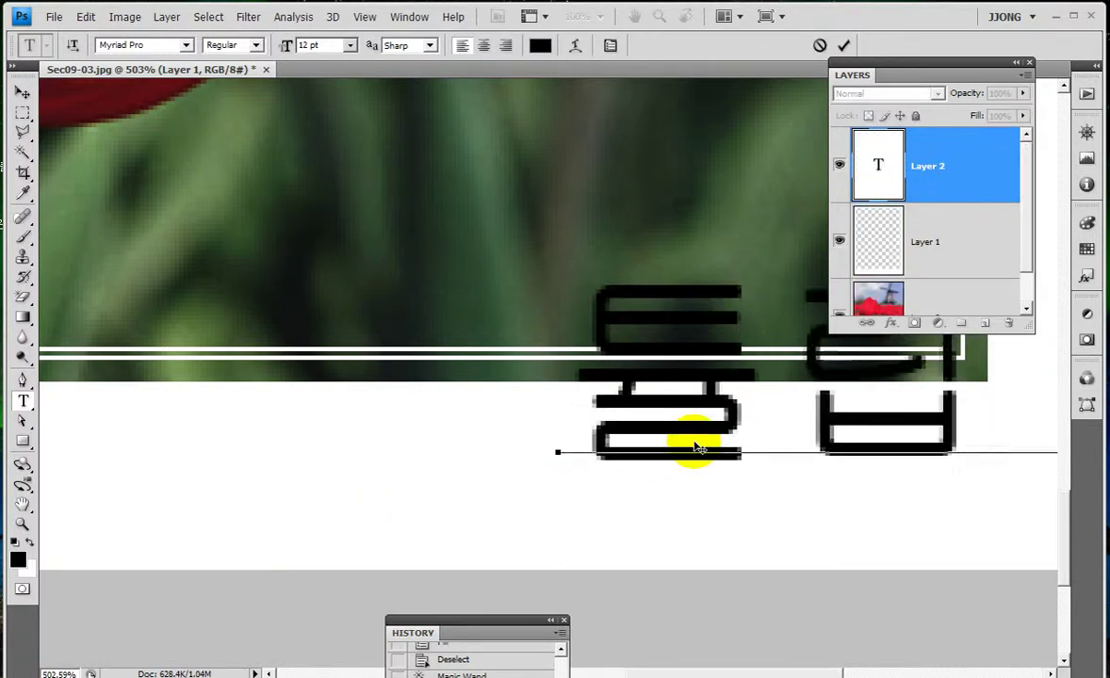
text(니)
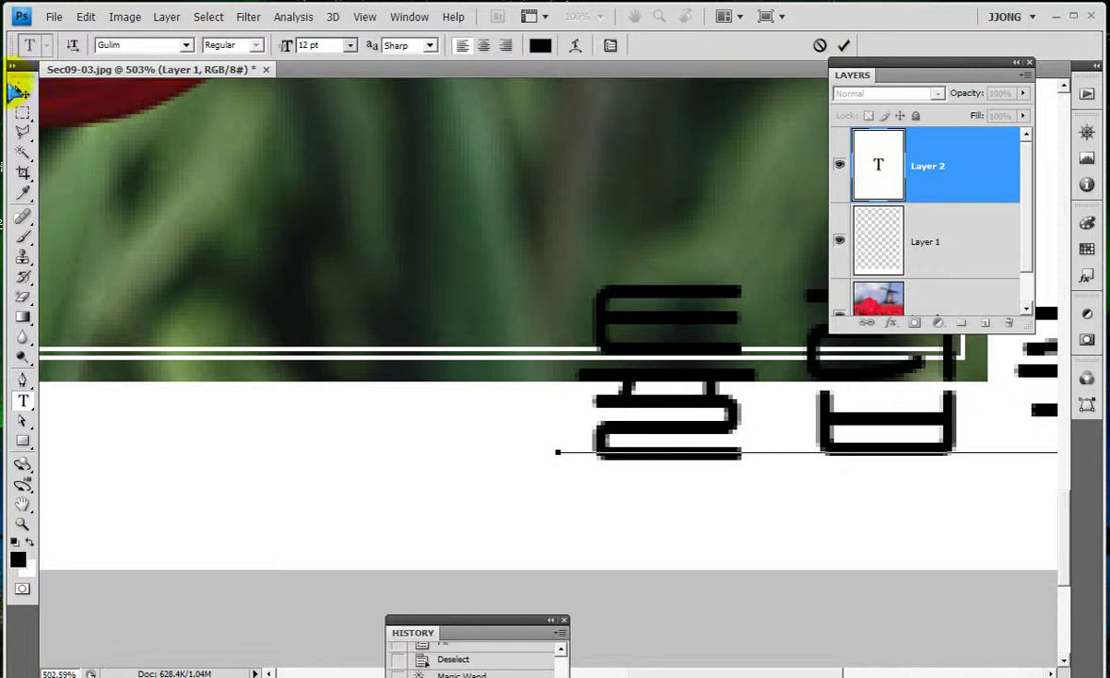
click(23, 92)
drag(848, 387, 594, 481)
Set the title to 9 pt Nanum Brush Script.
click(23, 400)
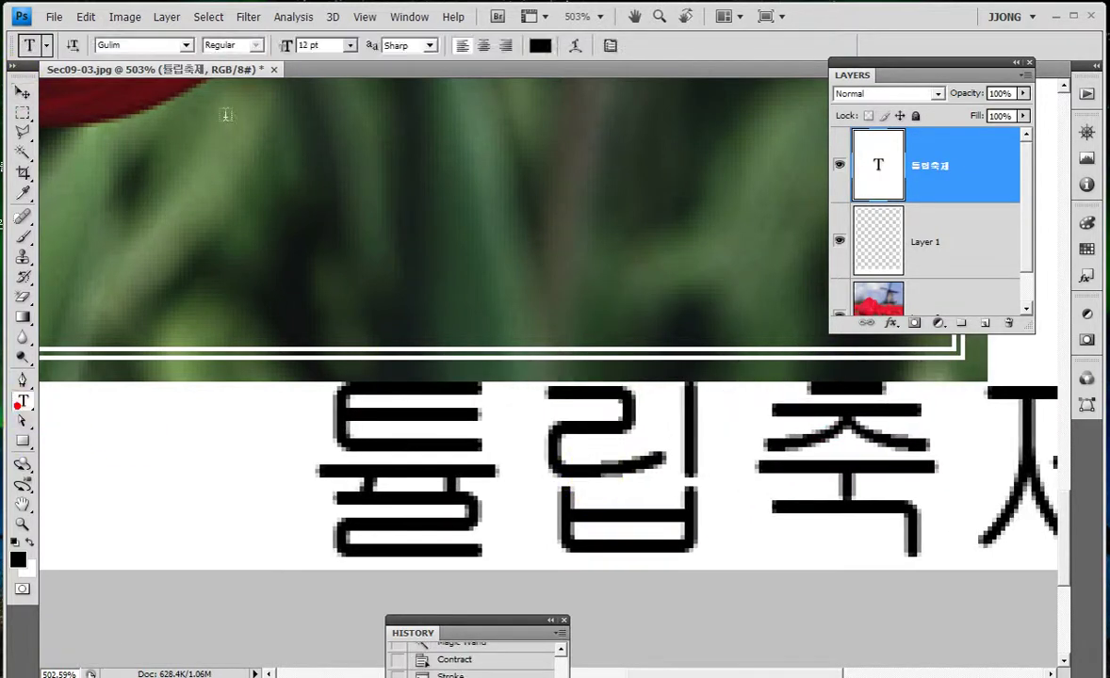
click(349, 45)
click(345, 113)
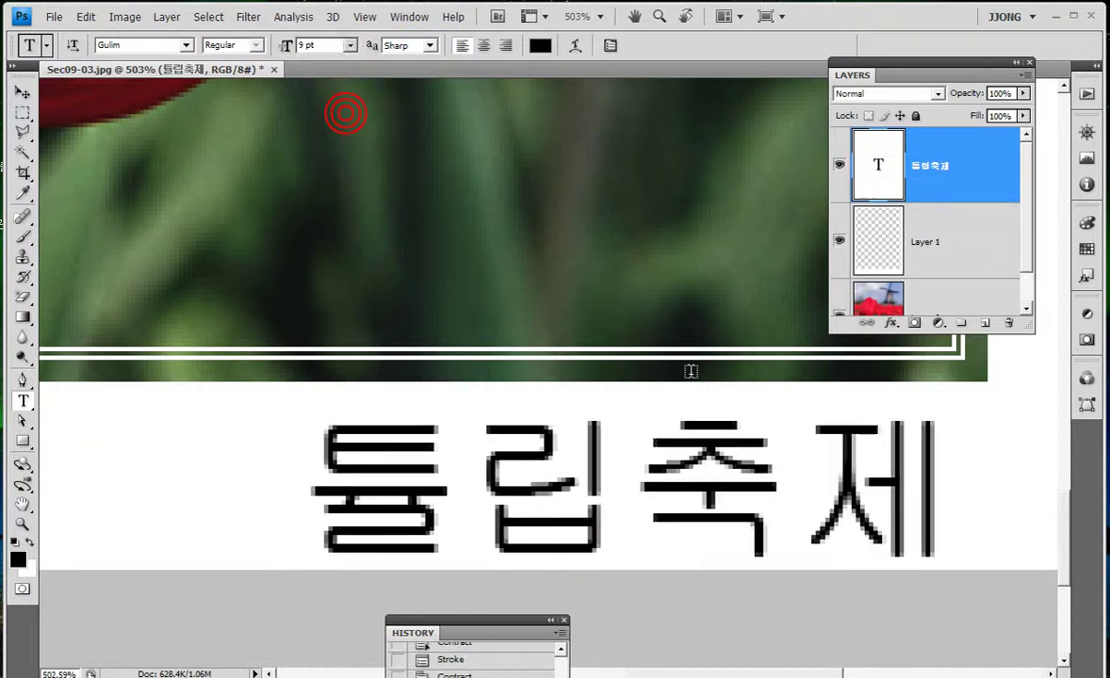
click(154, 44)
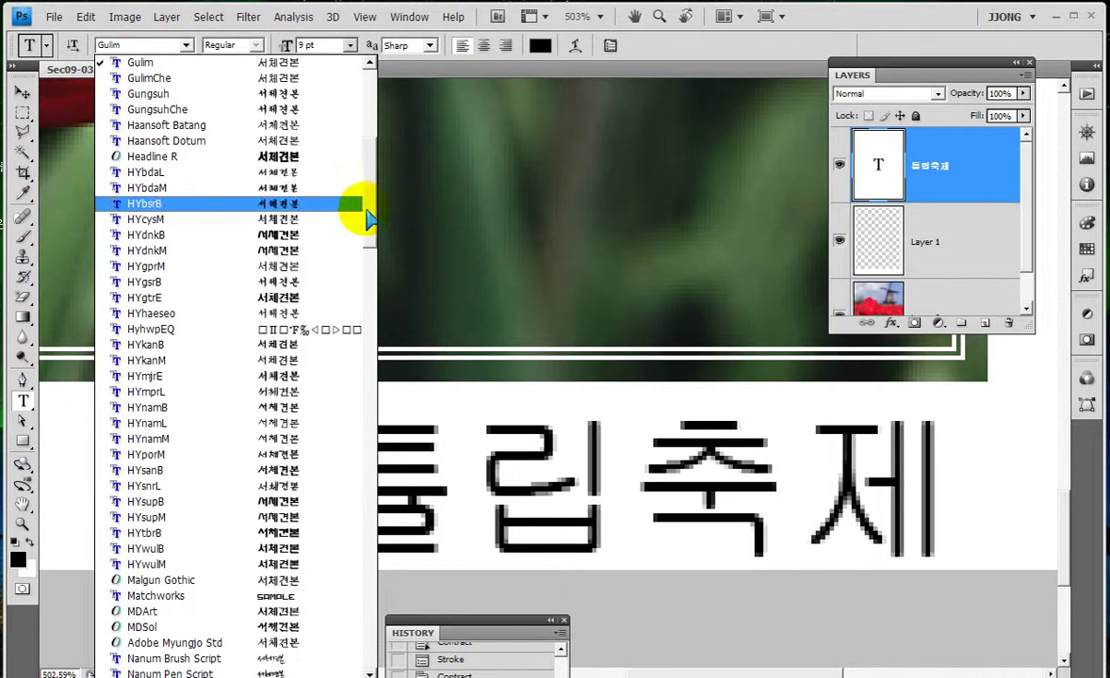
mouse_move(369, 226)
mouse_down()
mouse_move(374, 137)
mouse_move(367, 269)
mouse_up()
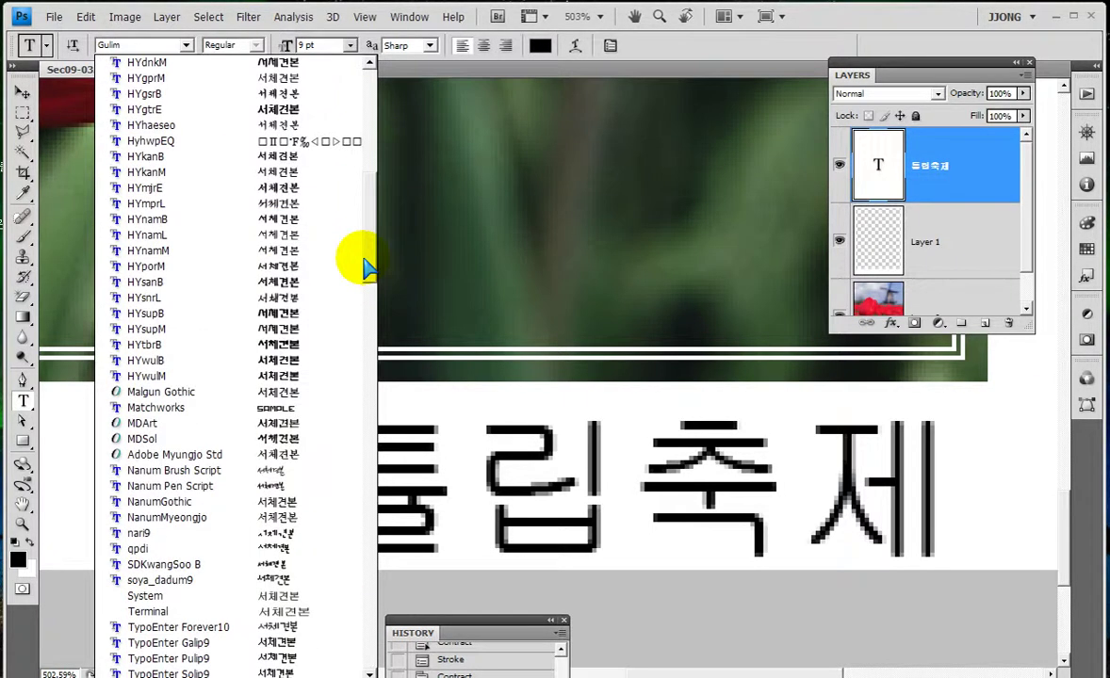
click(236, 470)
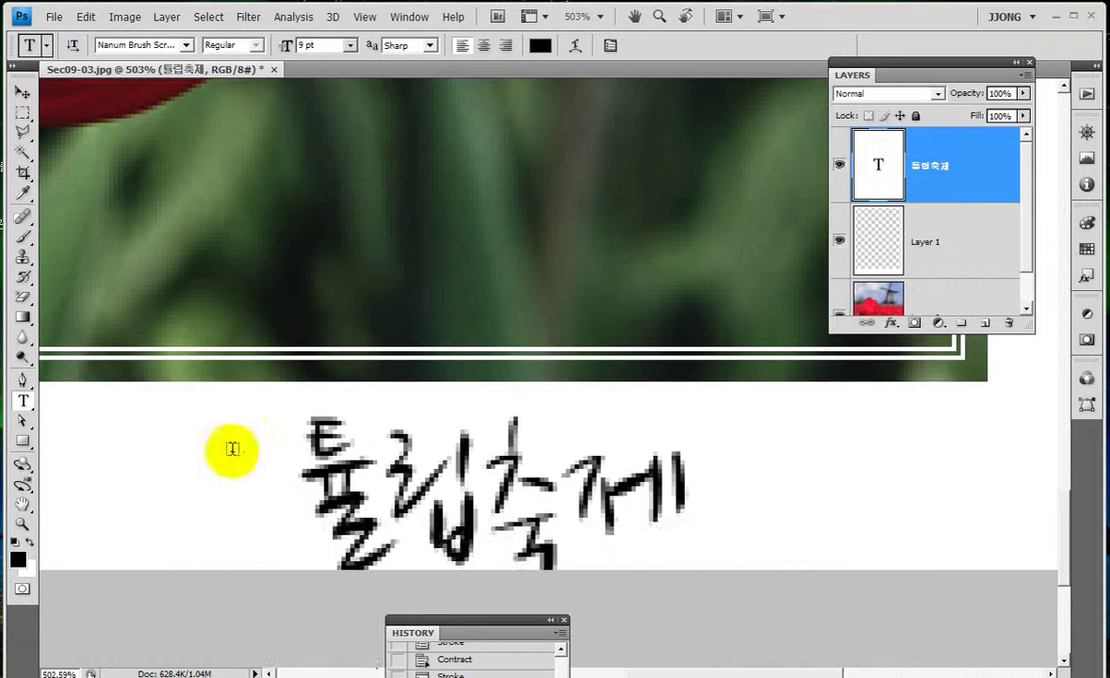
Move the title to the right side of the white band and view at 100%.
click(22, 94)
mouse_move(510, 445)
mouse_down()
mouse_move(516, 424)
mouse_move(801, 466)
mouse_up()
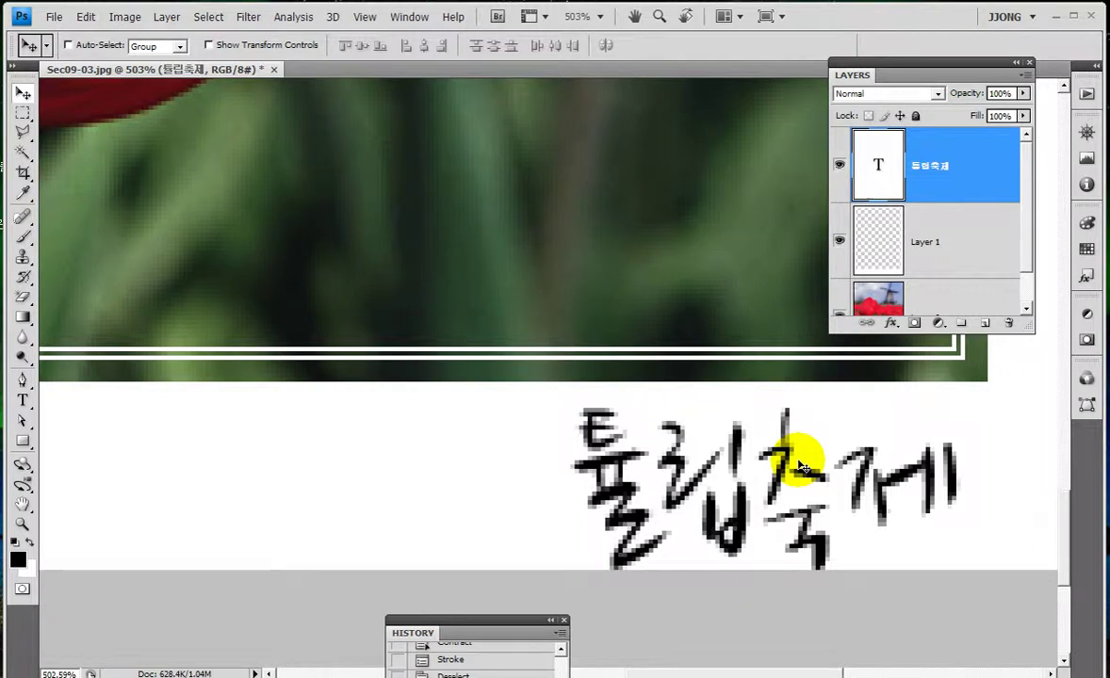
key(ctrl+1)
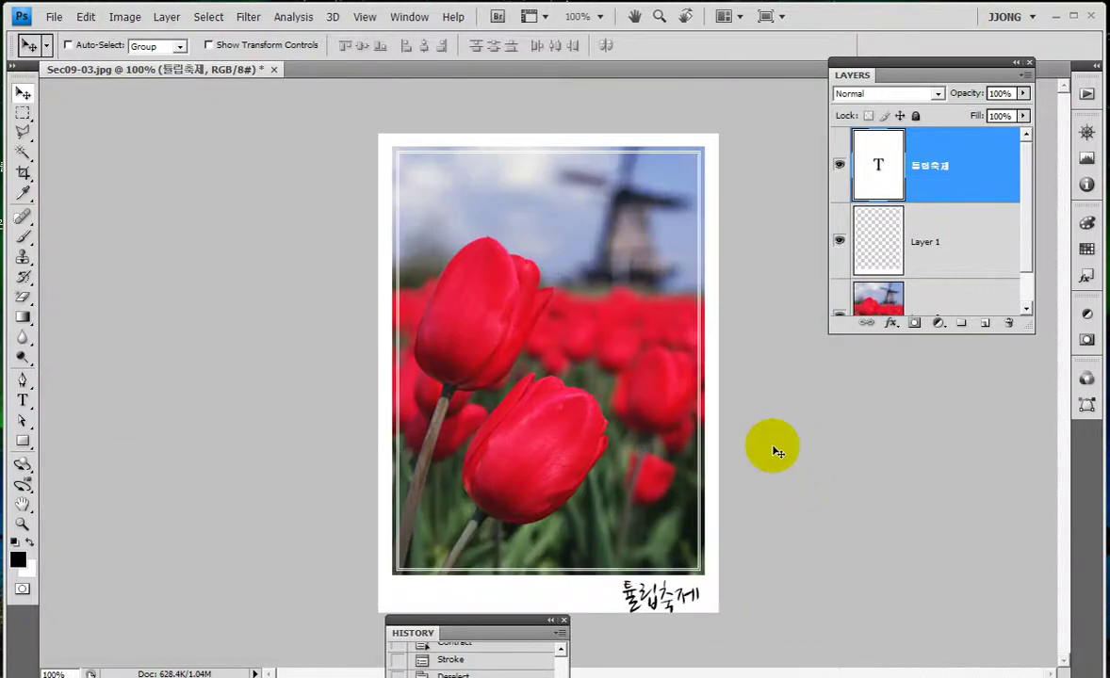